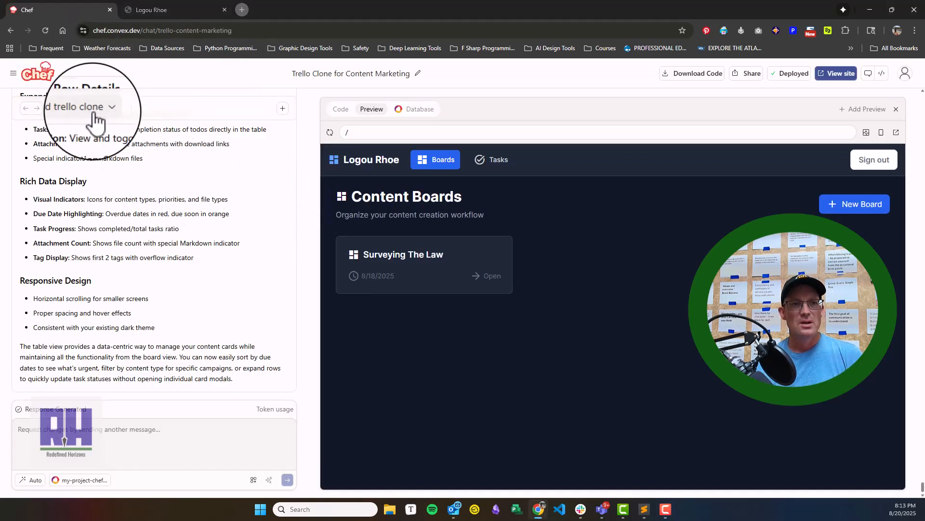
- Switch to the deployed Logou Rhoe site and open the Surveying The Law board
scroll(171, 220, "up", 3)
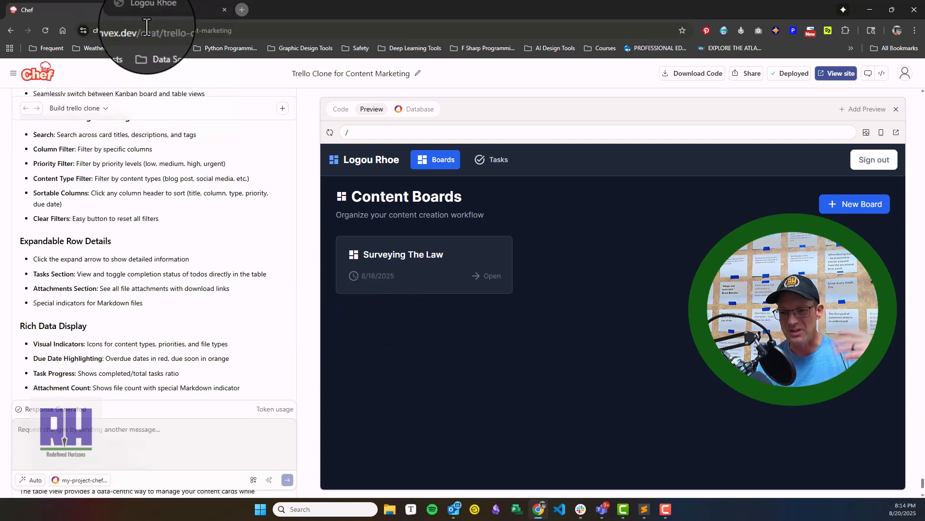
left_click(176, 8)
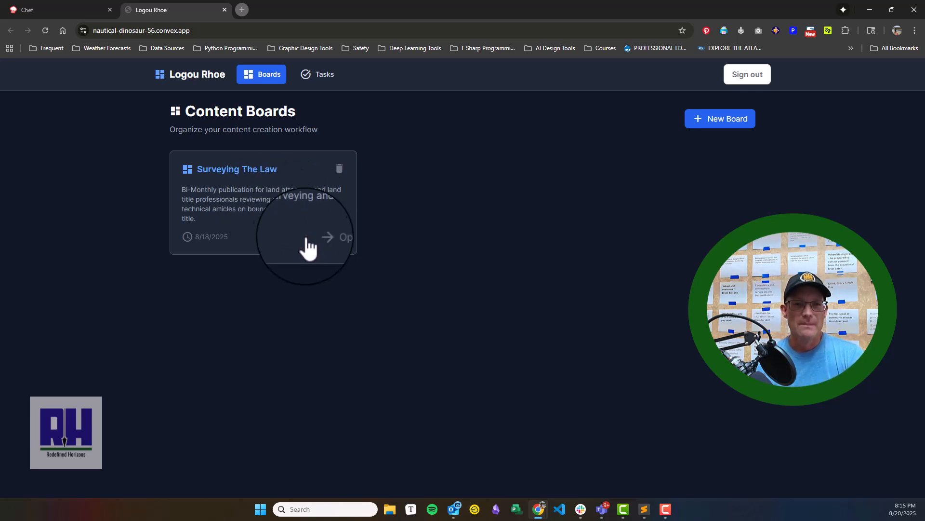
left_click(338, 246)
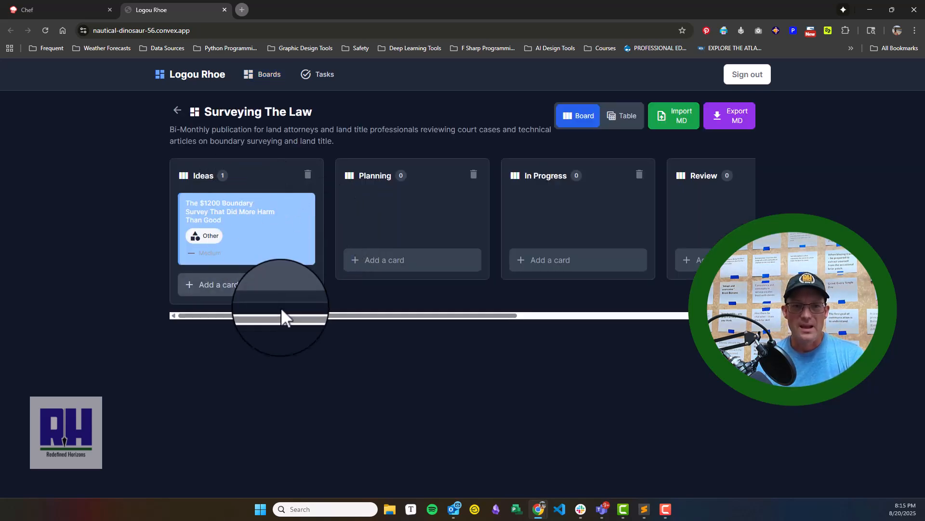
- Add a new column named "Archived" after the Published column of the board
left_click_drag(284, 317, 555, 318)
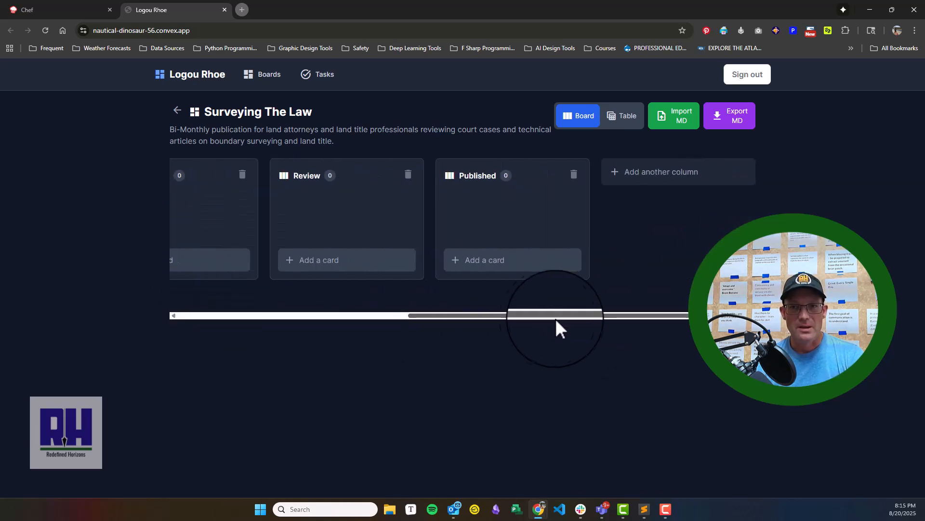
left_click(679, 192)
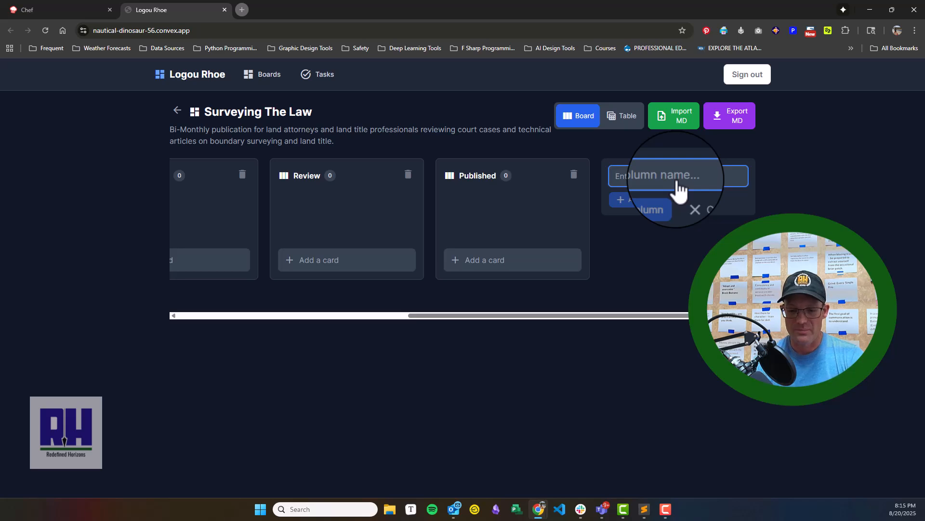
type("A")
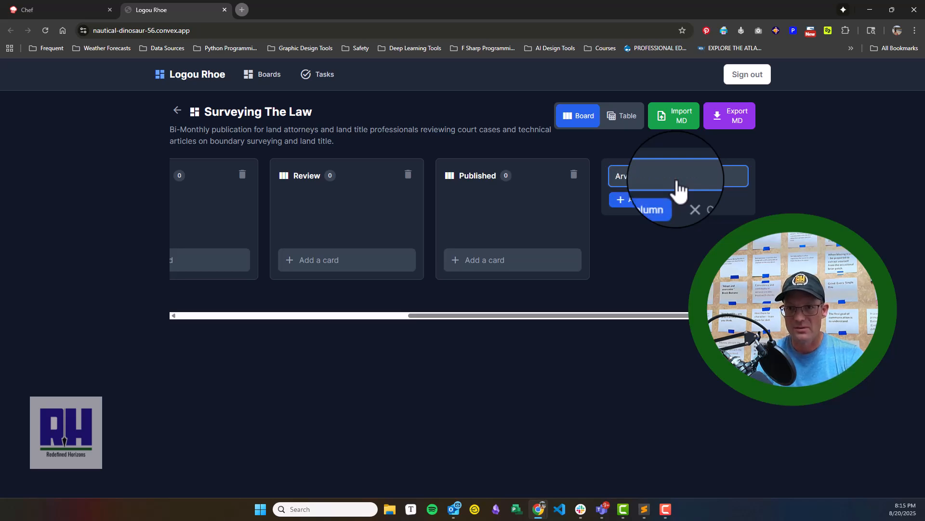
type("rc")
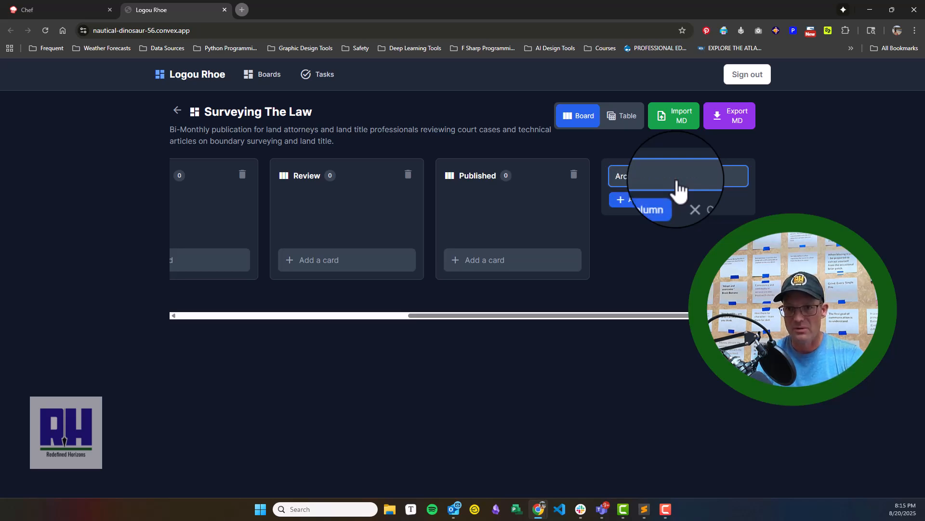
type("hived")
key("Return")
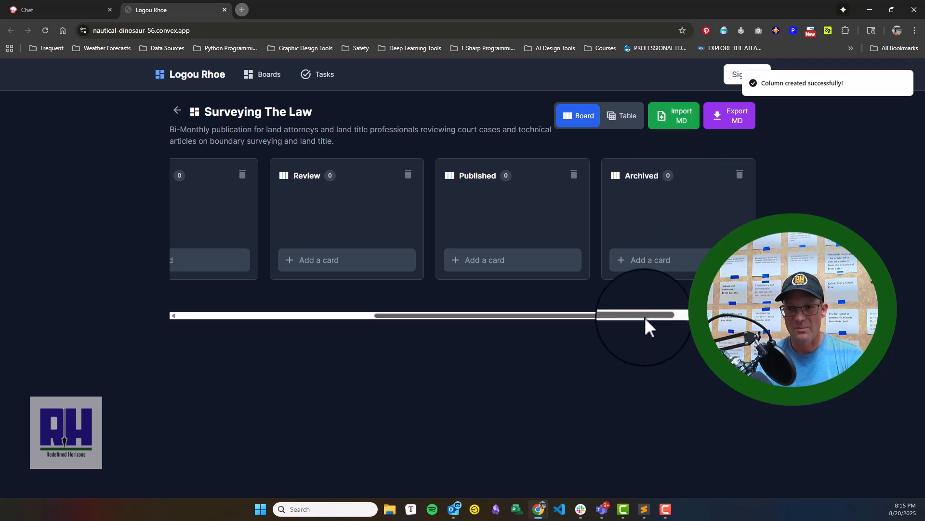
- Add a card titled "The Weight Of Monument Placement" to the Ideas column
left_click_drag(645, 318, 385, 314)
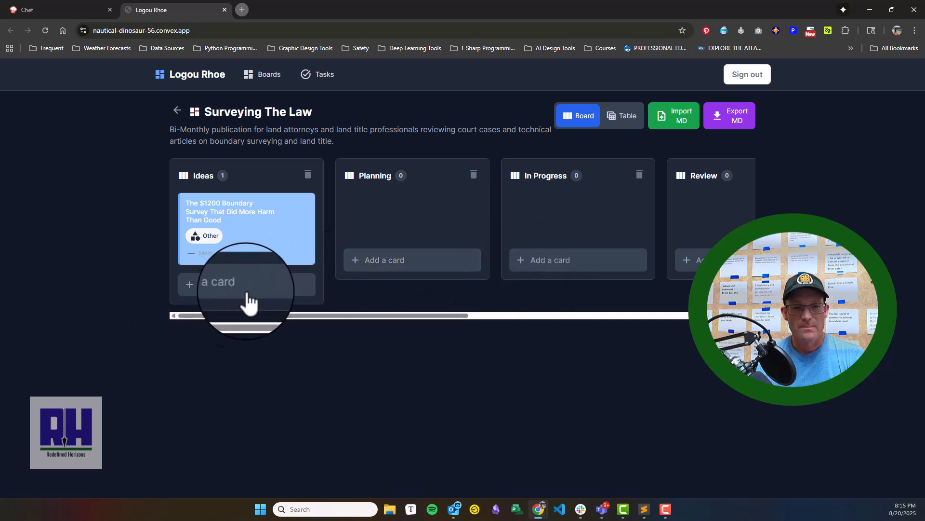
left_click(251, 287)
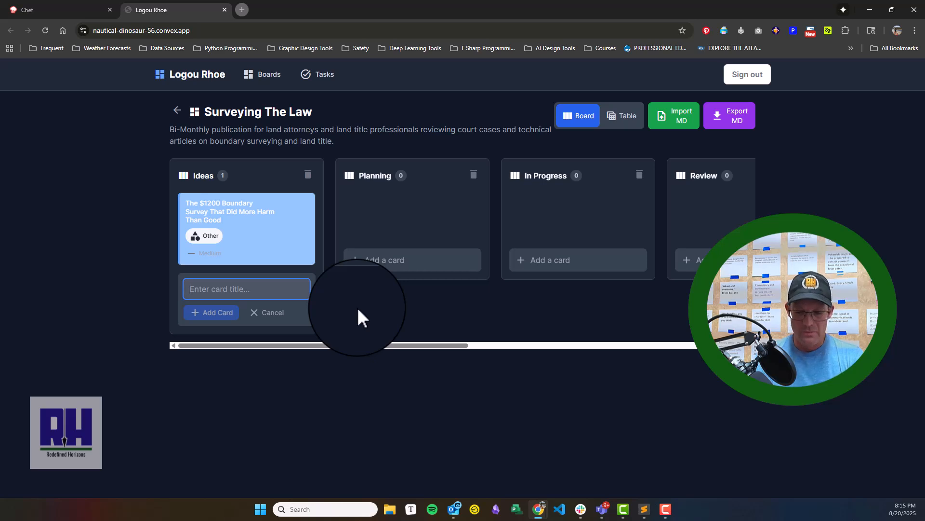
type("The ")
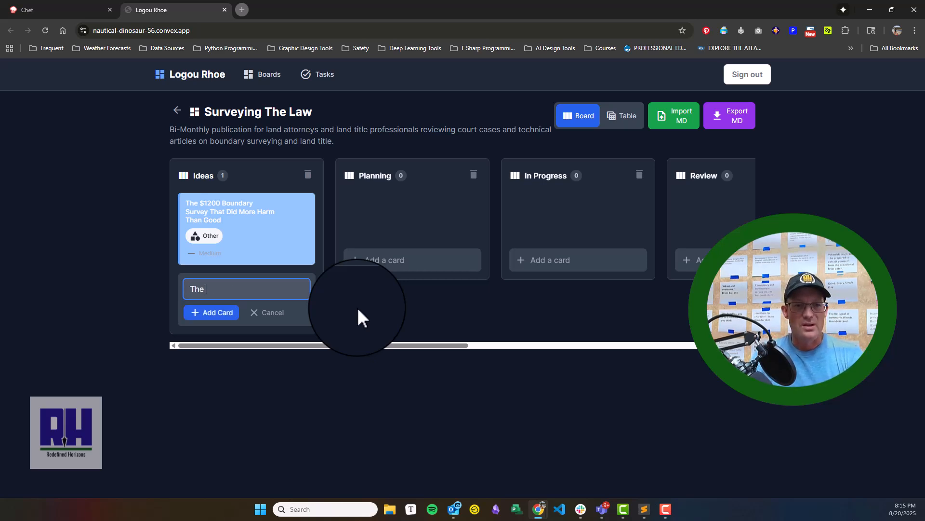
type("Wei")
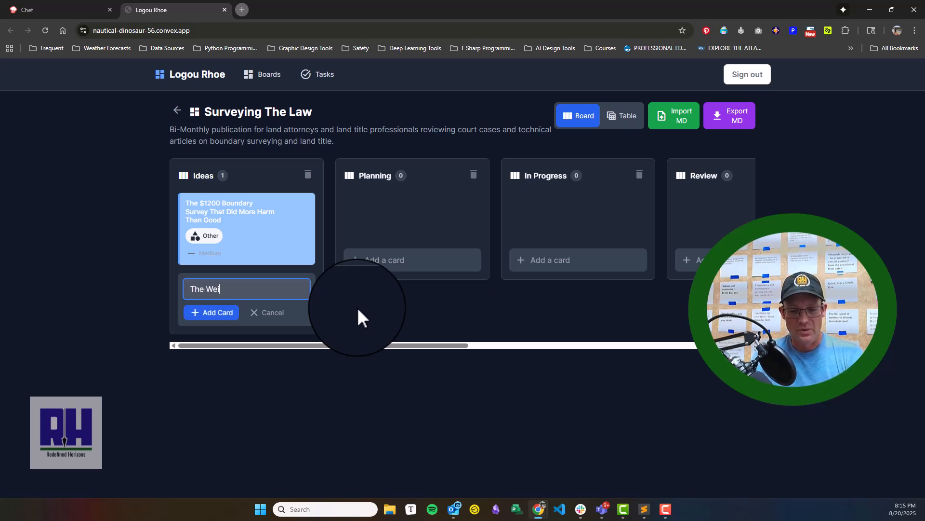
type("ght Of Monument Placement")
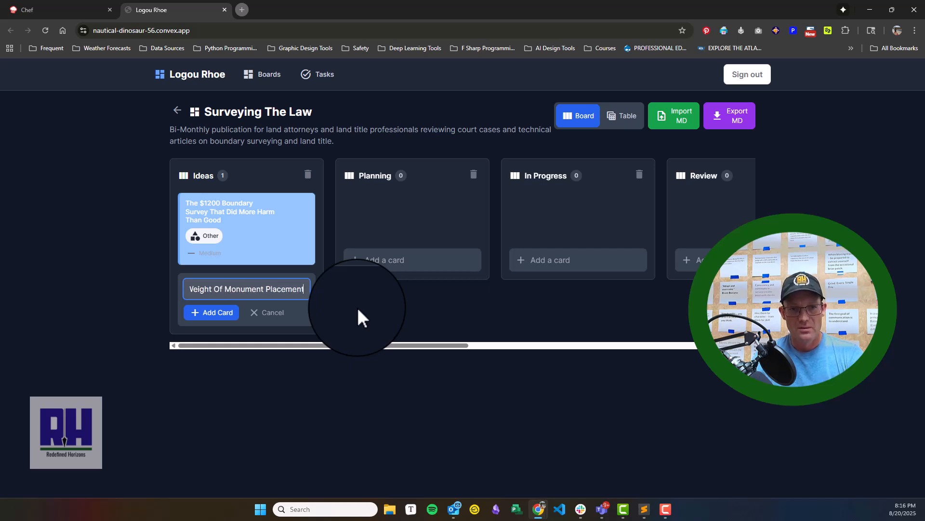
key("Return")
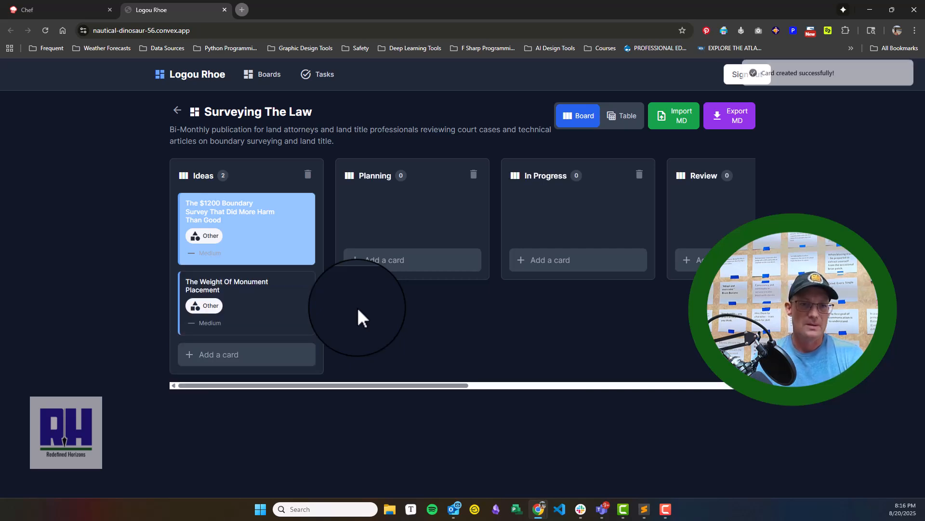
- Open the details of the "The Weight Of Monument Placement" card and expand its todos and history
left_click(265, 302)
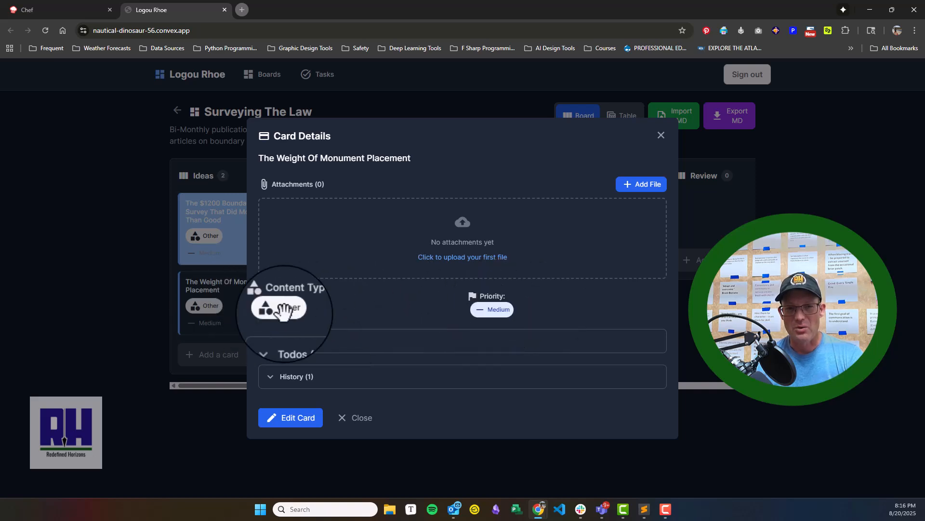
left_click(289, 343)
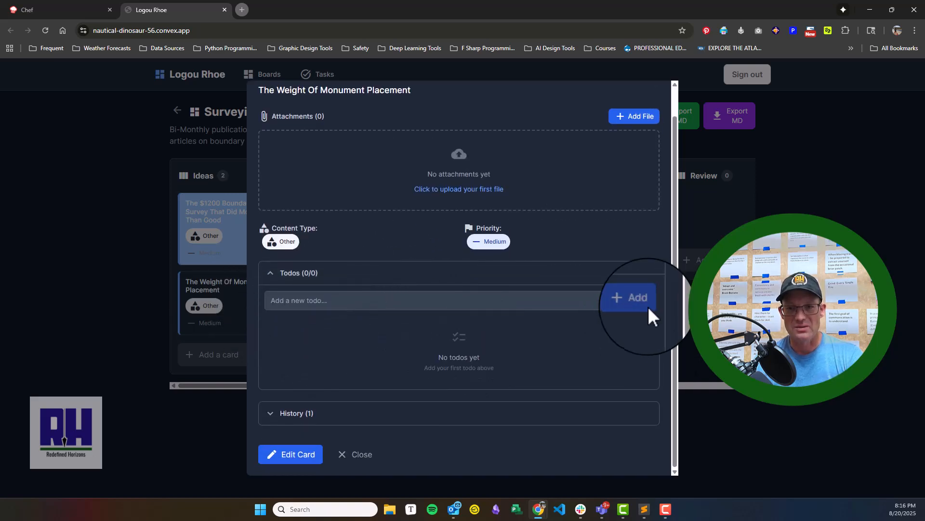
left_click(328, 413)
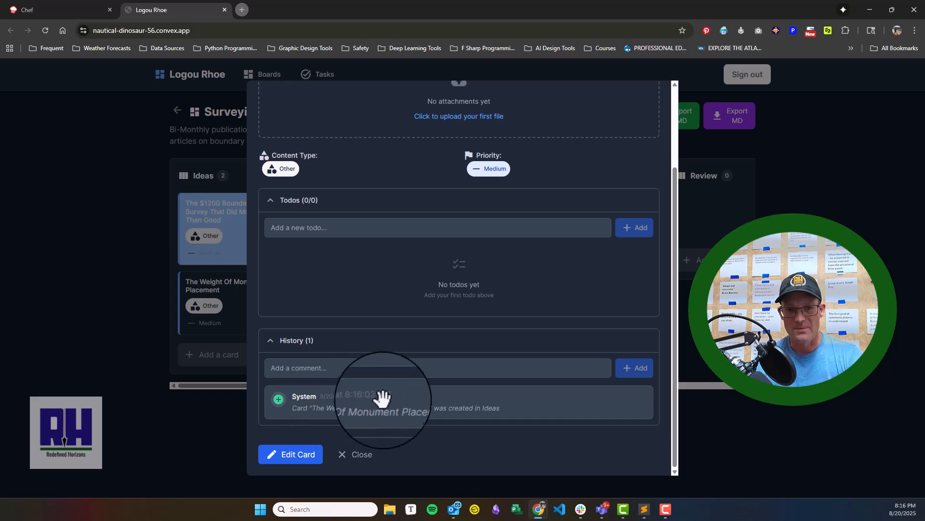
- Edit the card's description to "This article discusses why the placement of monuments on a boundary survey carries significant legal and practical weight."
left_click(298, 455)
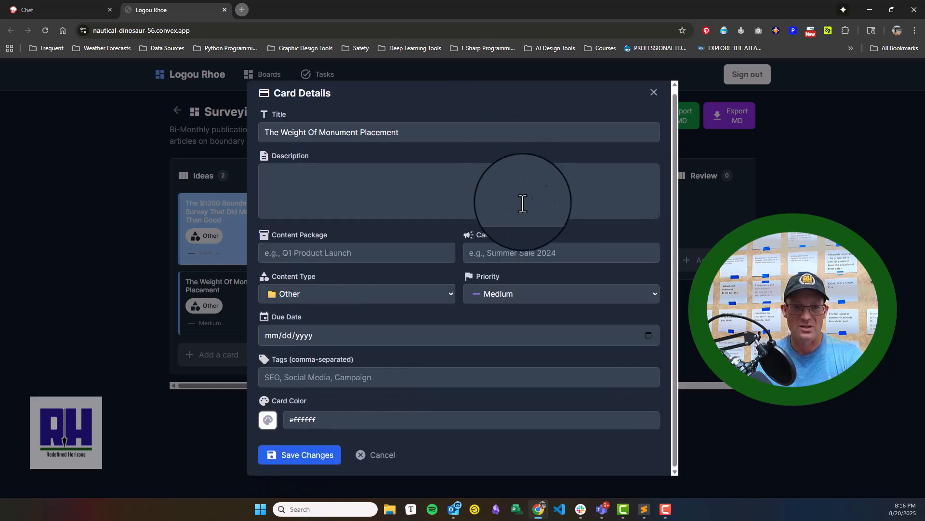
scroll(424, 198, "up", 1)
left_click(404, 188)
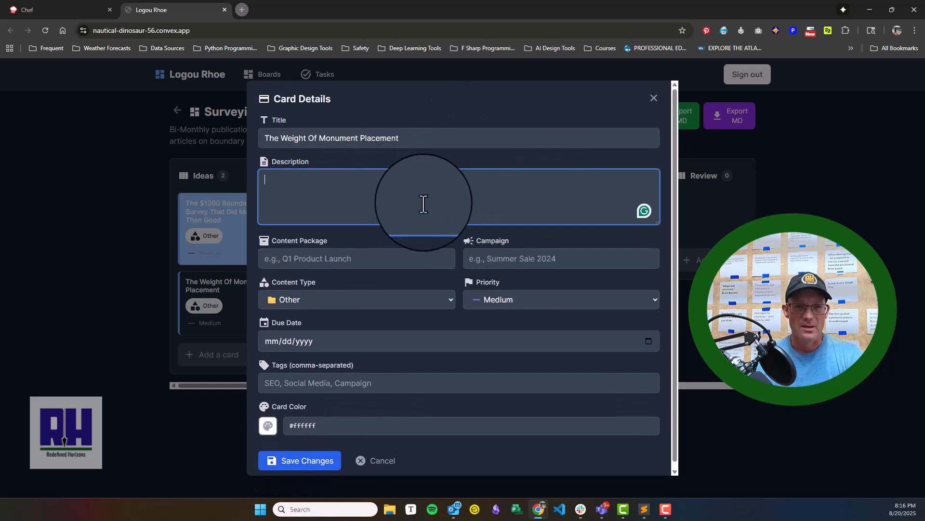
type("This article discusses why th")
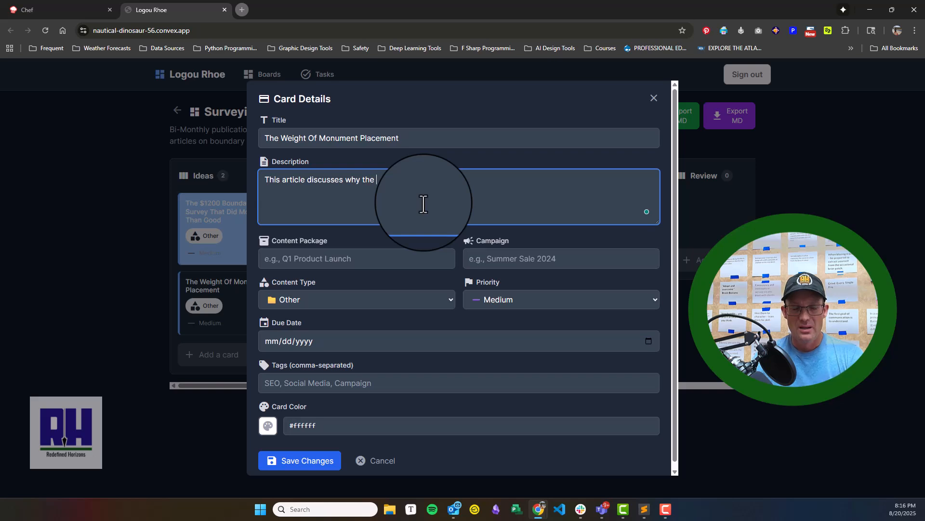
type("ent")
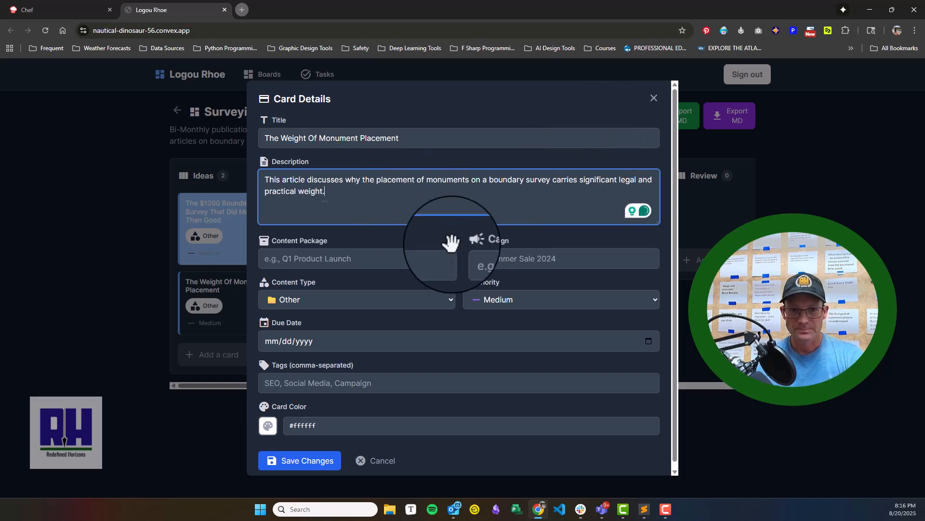
- Set the card's content package to "Surveying The Law - Issue #1" and leave the campaign empty
left_click(355, 261)
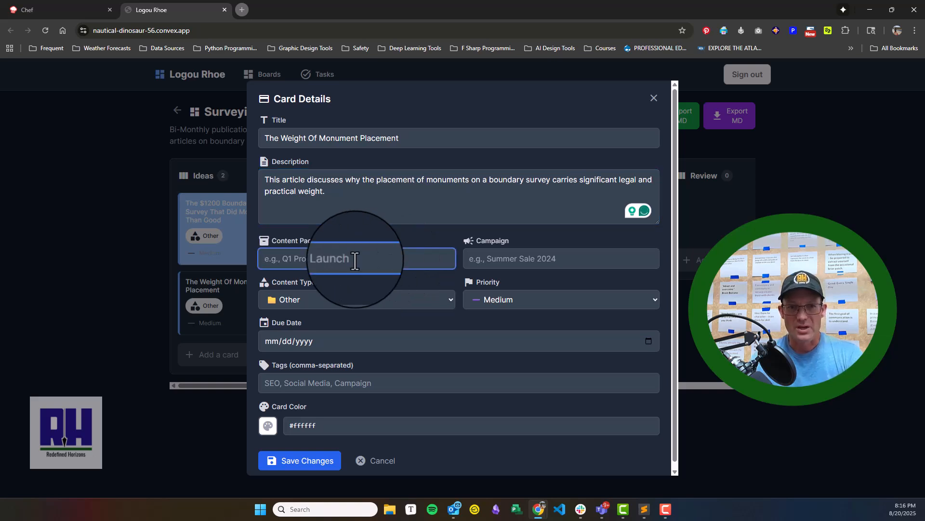
type("Surveying The Law - Issue #1")
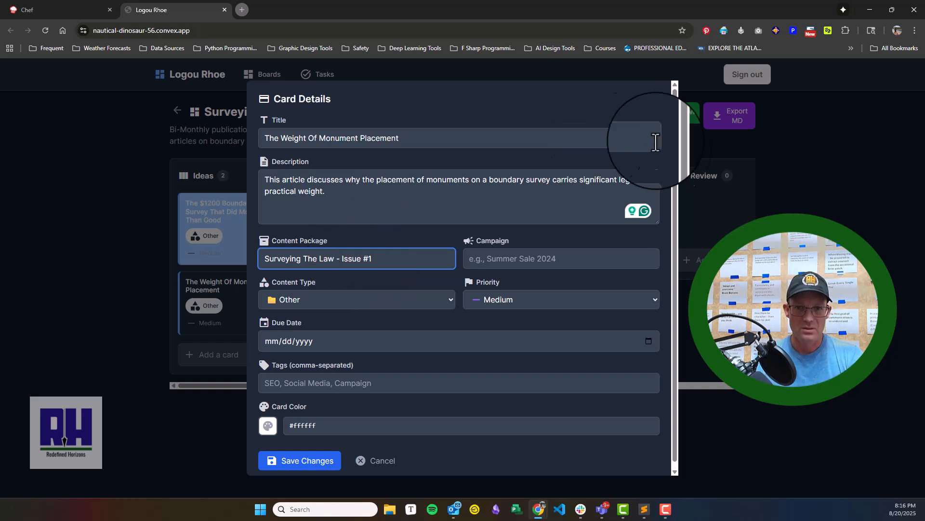
left_click(569, 266)
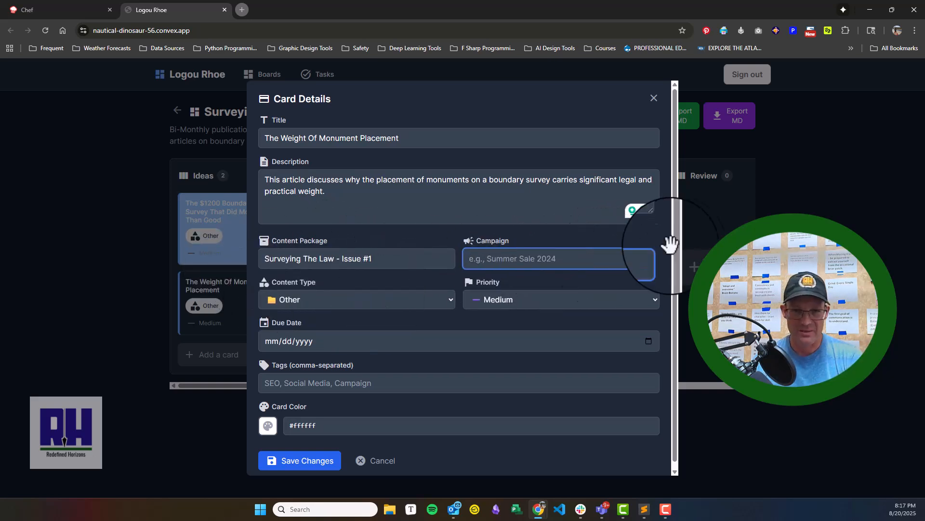
- Set the card's content type to Whitepaper and its priority to High
left_click(343, 300)
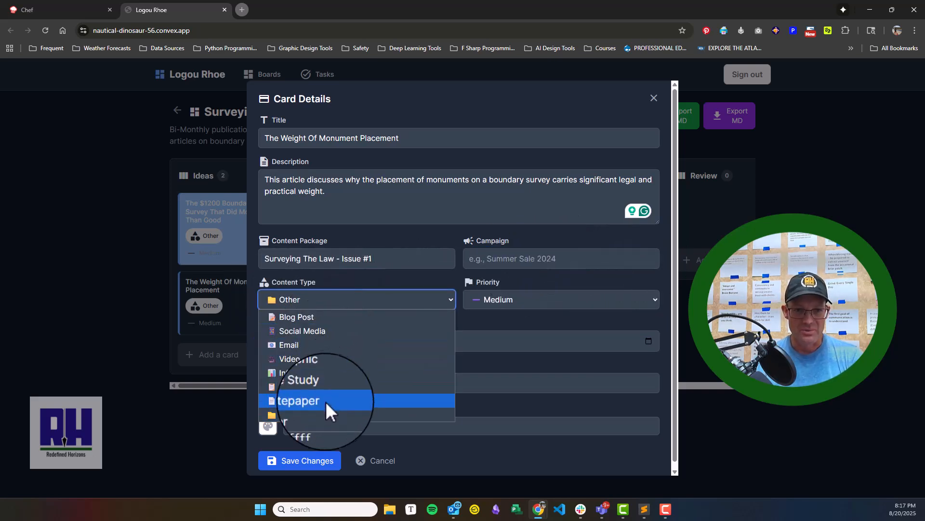
left_click(295, 402)
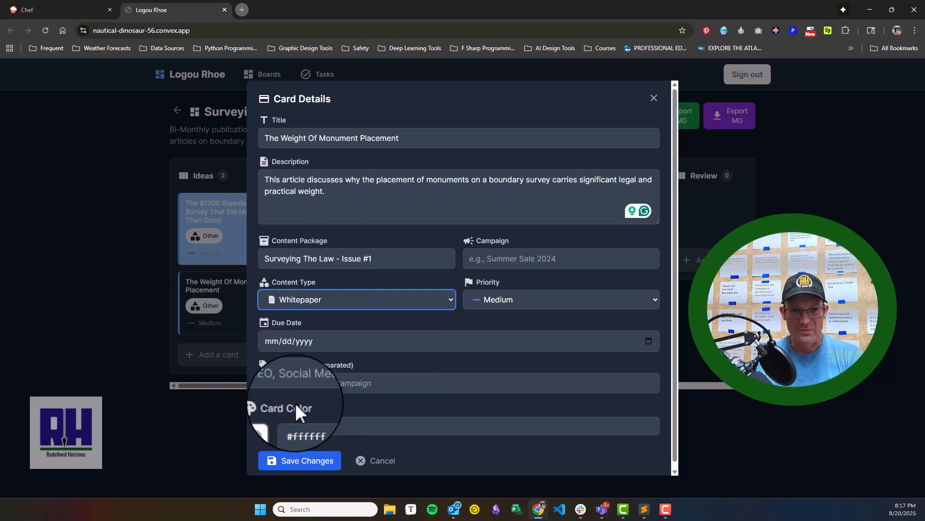
left_click(342, 302)
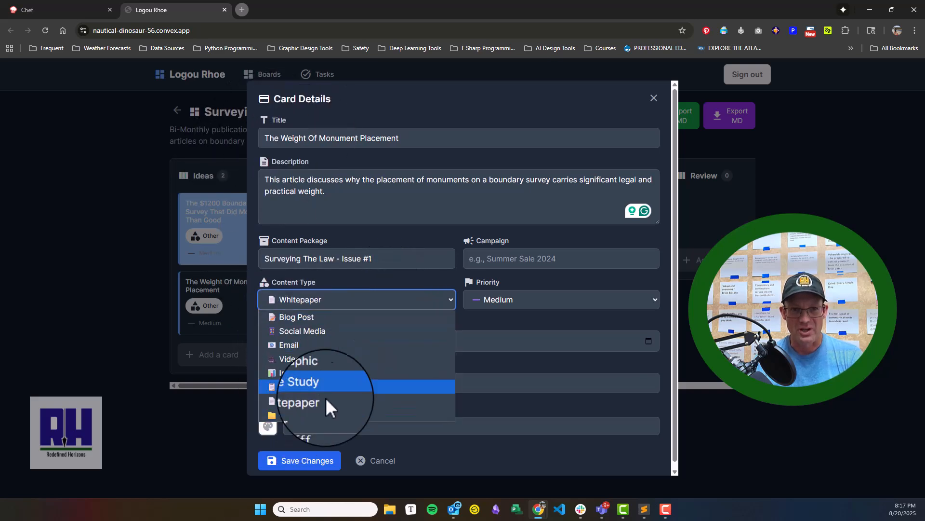
left_click(311, 400)
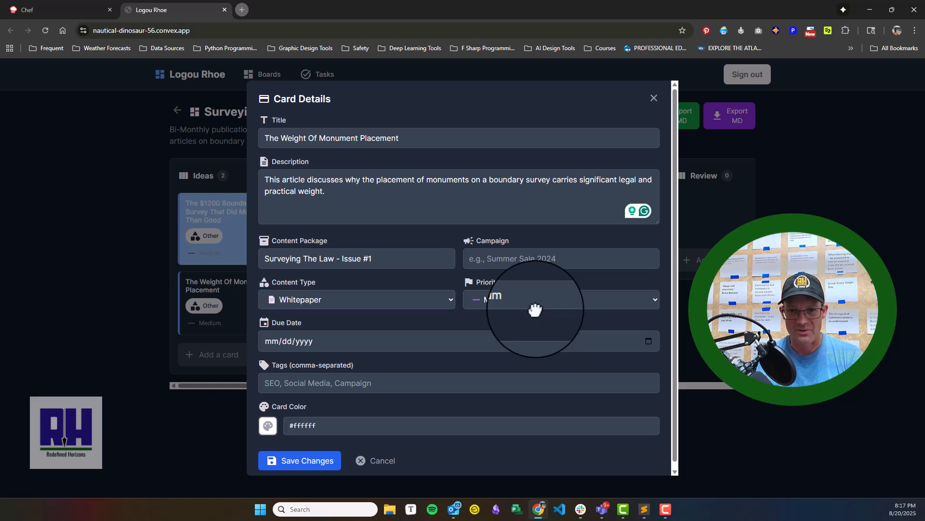
left_click(651, 301)
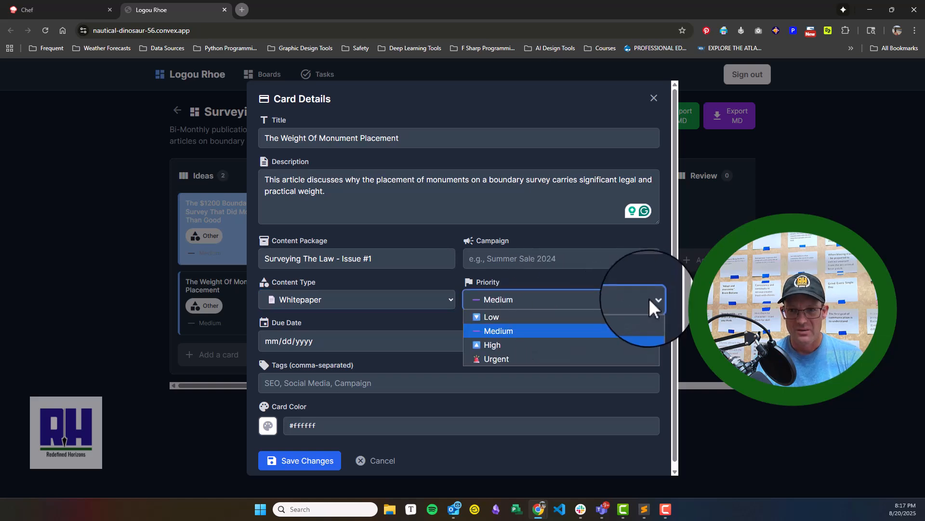
left_click(537, 344)
- Set the card's due date to 09/01/2025
left_click(334, 343)
left_click(648, 341)
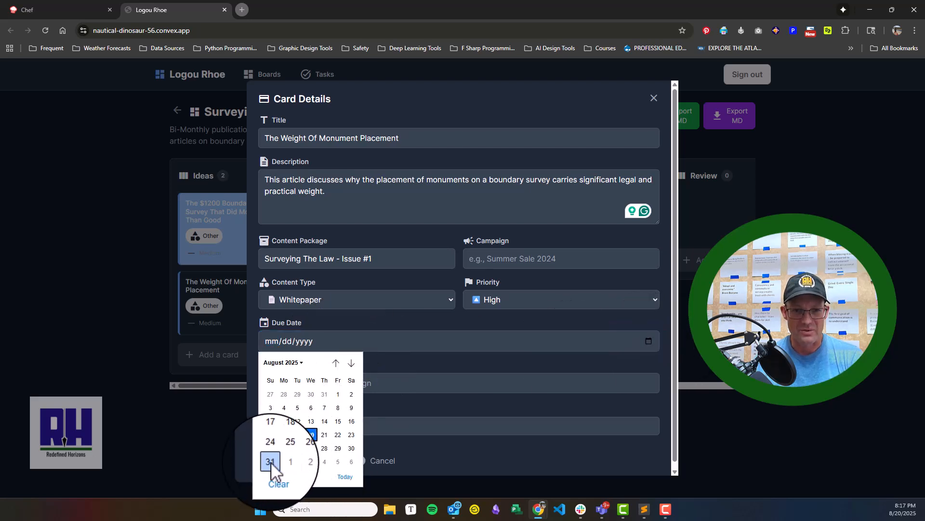
left_click(291, 461)
- Enter the card's tags as "Boundary Surveying, Monuments, Surveying The Law, Land Attorneys"
scroll(359, 384, "down", 1)
left_click(385, 378)
type("Boundary Surveying")
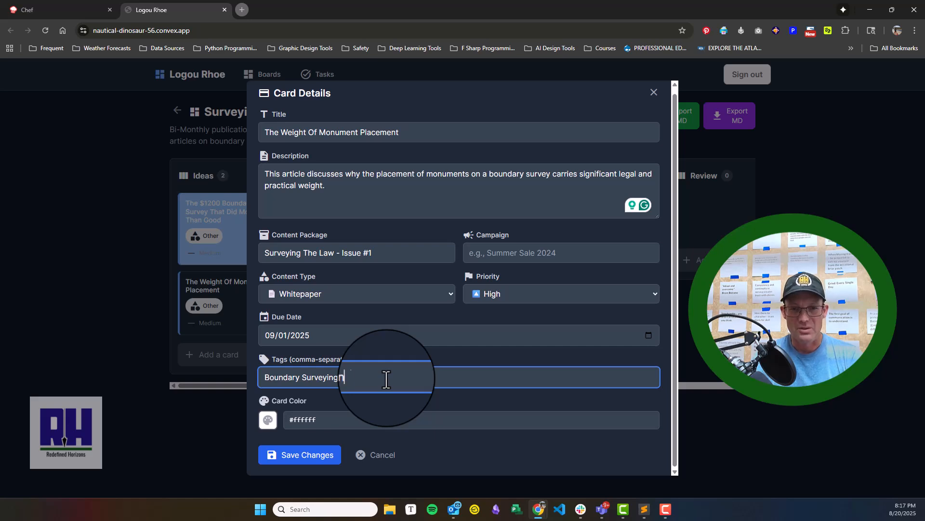
type("ts")
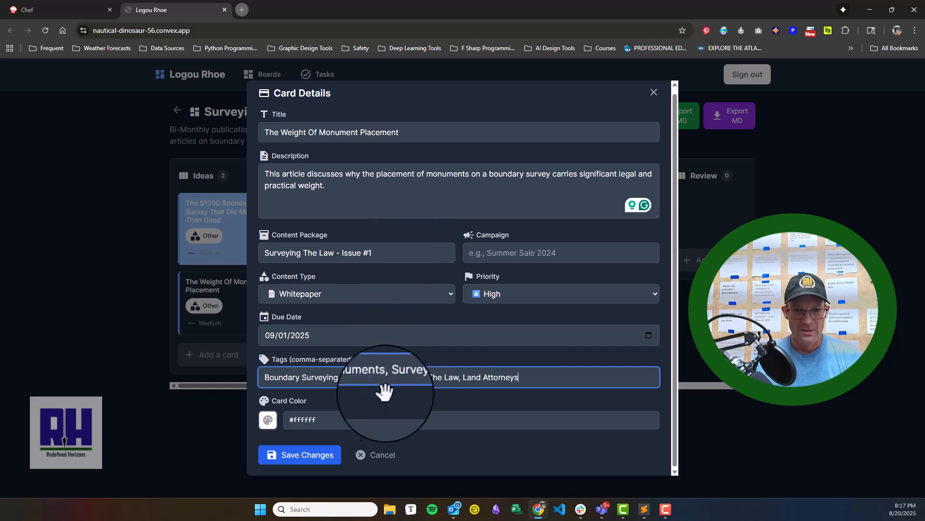
- Set the card color to the pale yellow swatch #fef3c7, save the card's changes and close its details
left_click(275, 419)
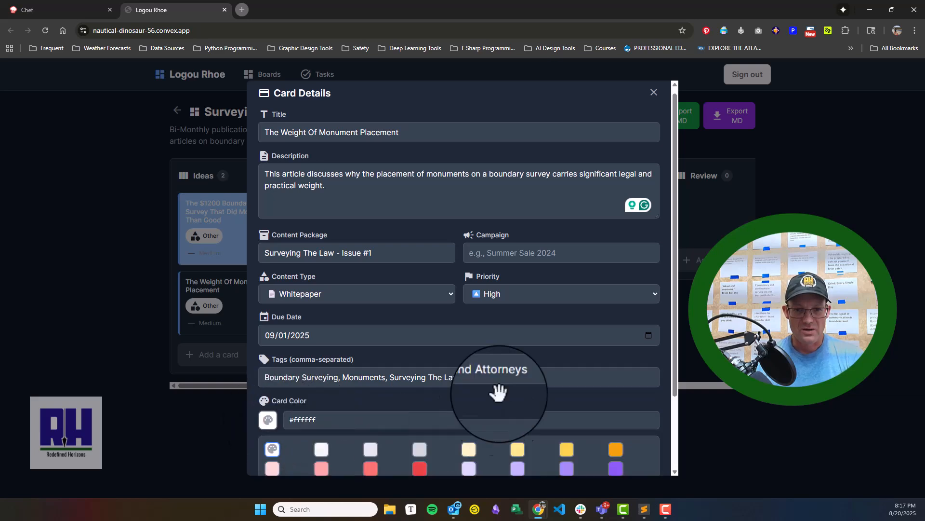
scroll(496, 392, "down", 2)
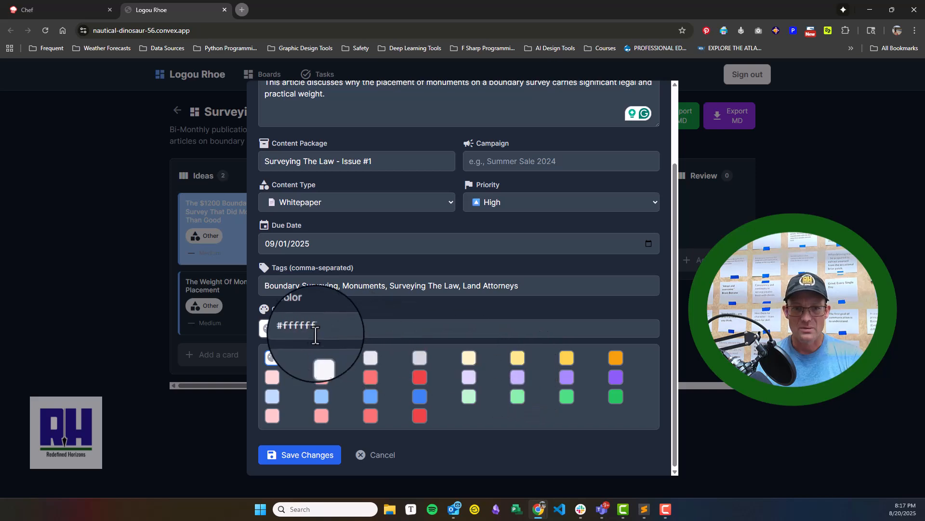
left_click(348, 327)
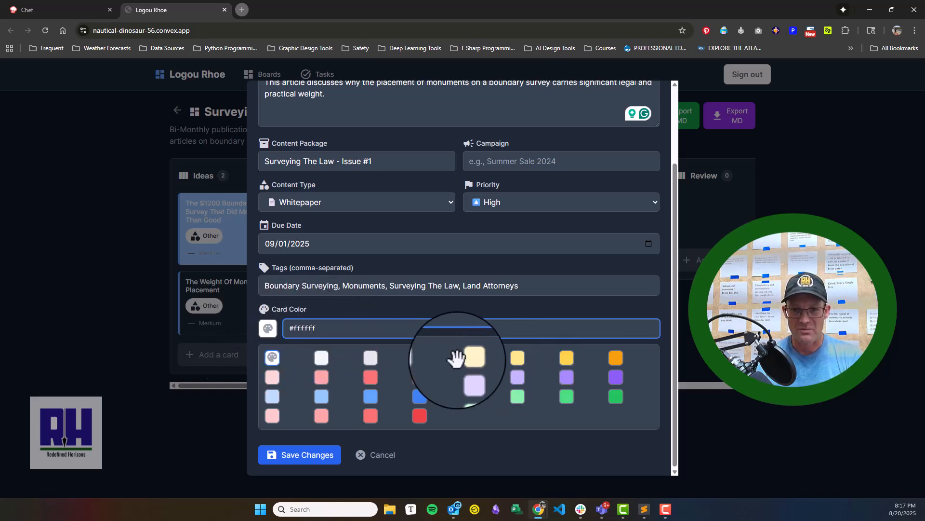
left_click(469, 357)
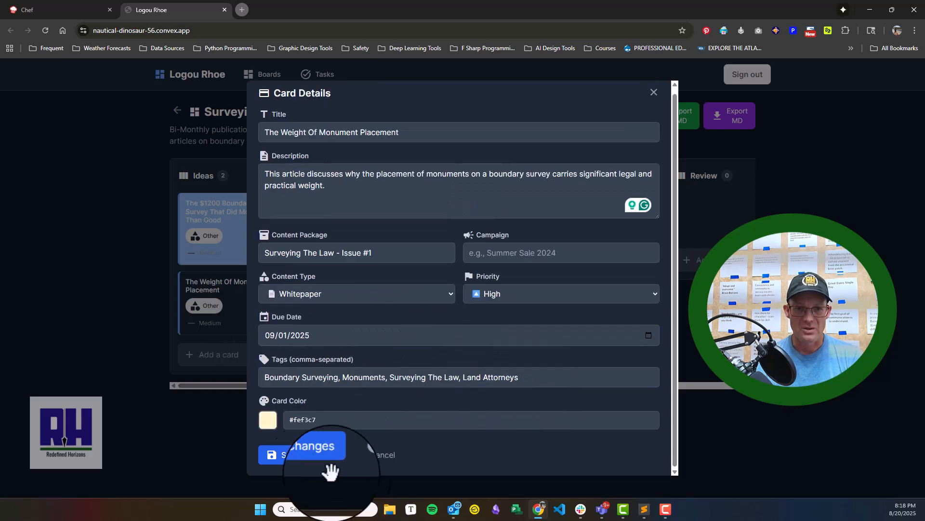
left_click(304, 454)
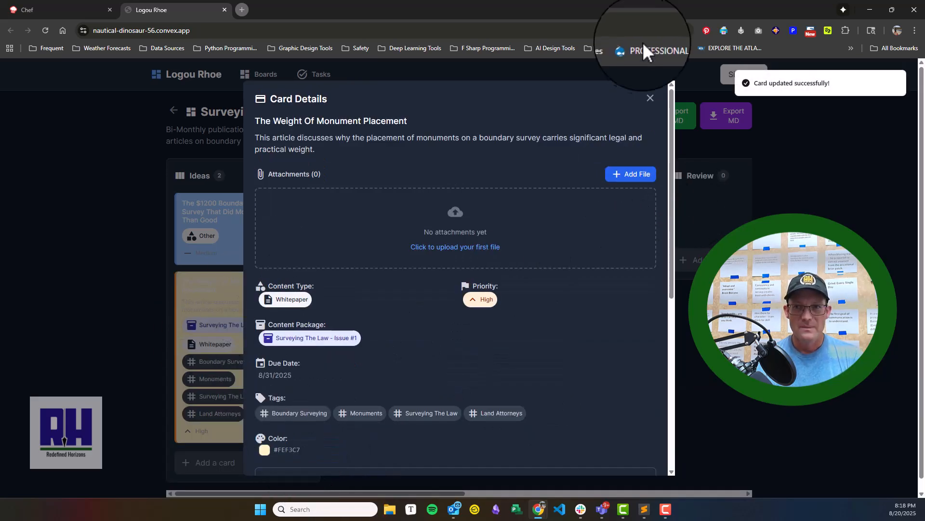
left_click(650, 96)
scroll(298, 294, "down", 1)
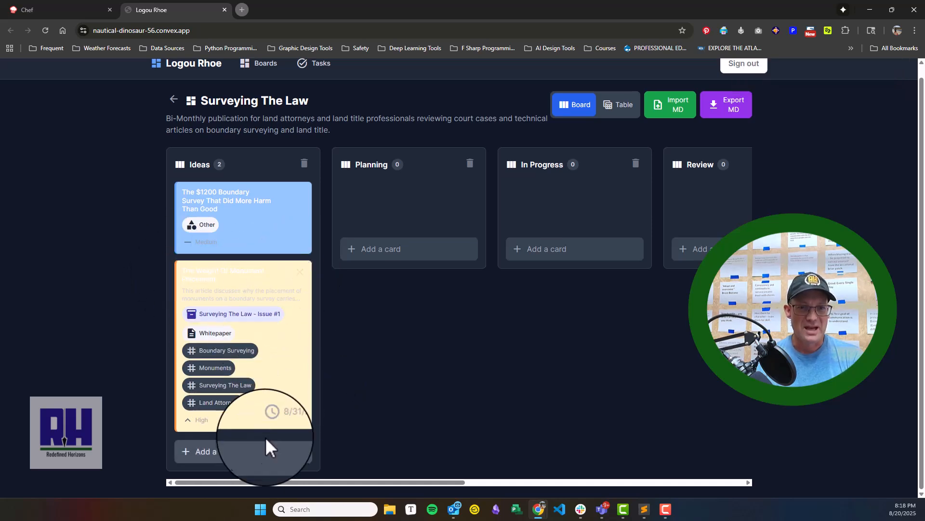
- Reopen "The Weight Of Monument Placement" card for editing, change its color to red #ef4444 and save
left_click(256, 271)
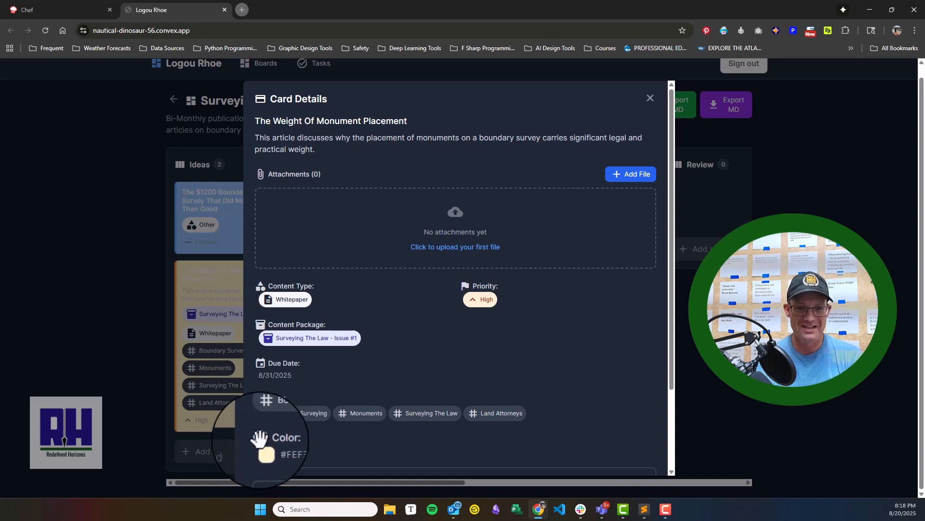
scroll(326, 432, "down", 2)
left_click(304, 458)
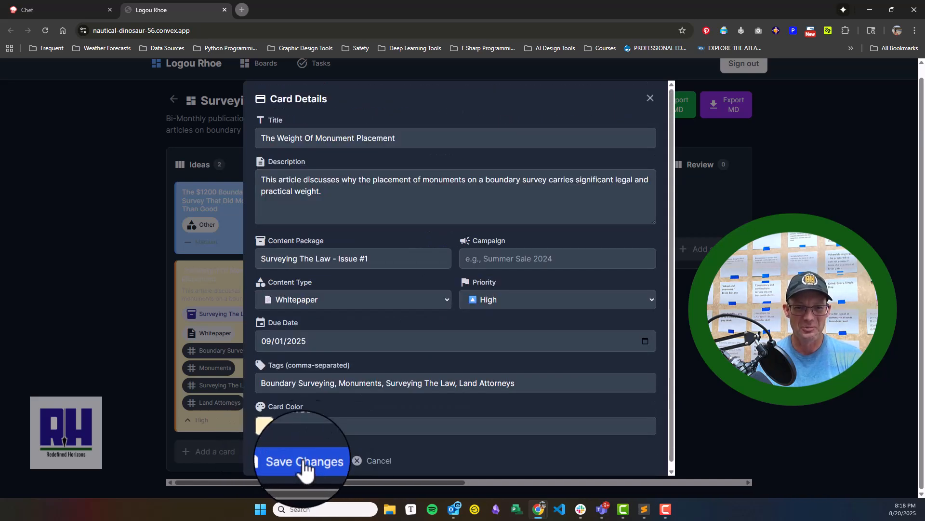
left_click(266, 429)
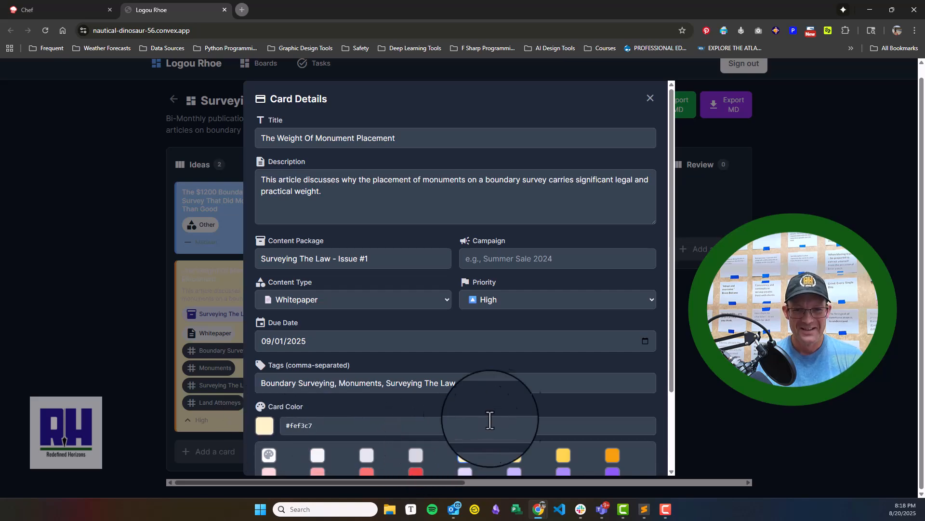
scroll(458, 424, "down", 2)
left_click(414, 382)
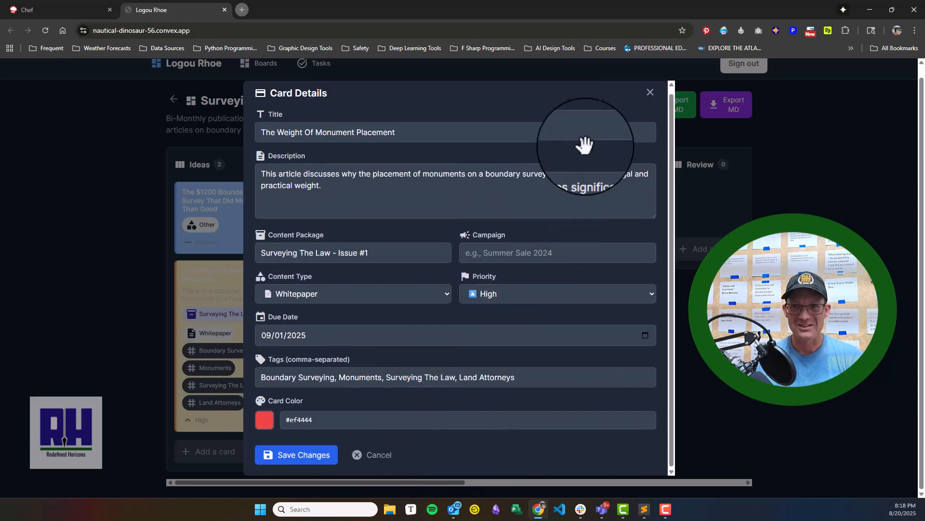
left_click(299, 460)
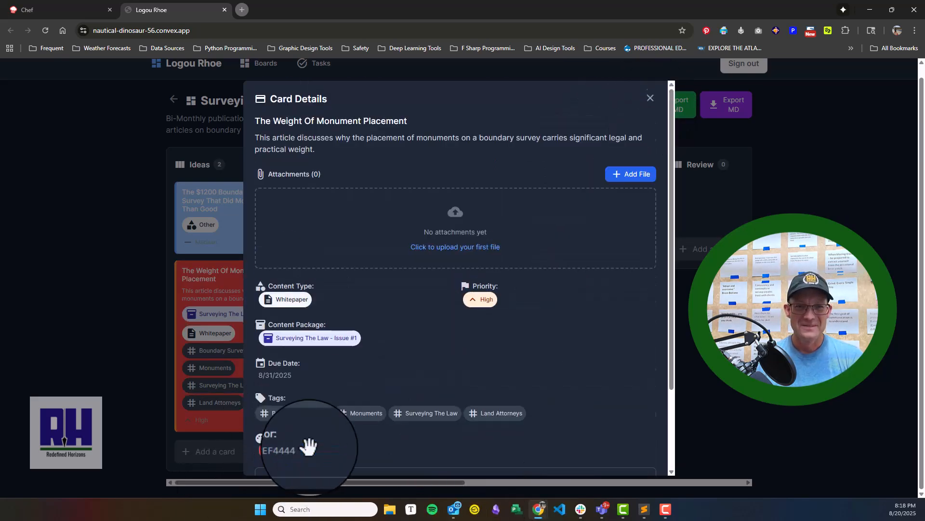
- Expand the card's todo list and add the todo "Create and article outline using Google Gemini."
scroll(438, 358, "down", 2)
left_click(315, 383)
scroll(645, 388, "down", 2)
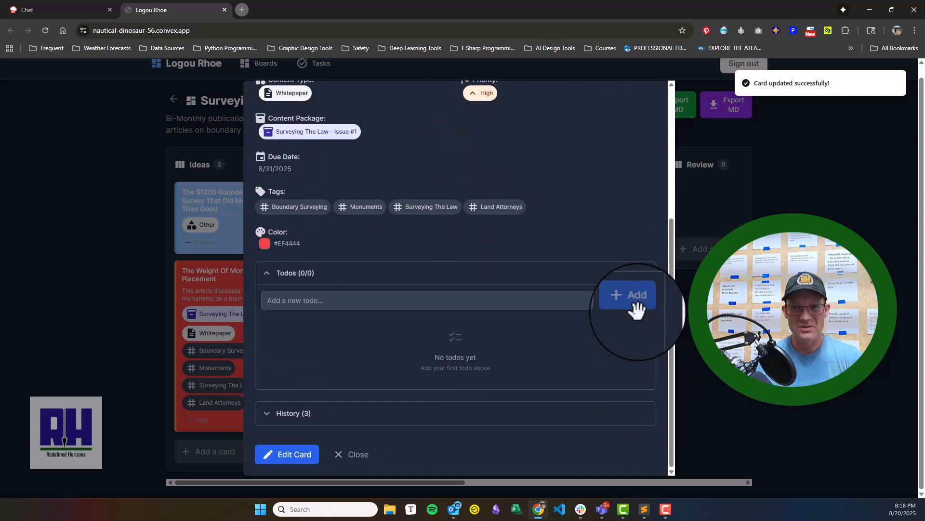
left_click(385, 310)
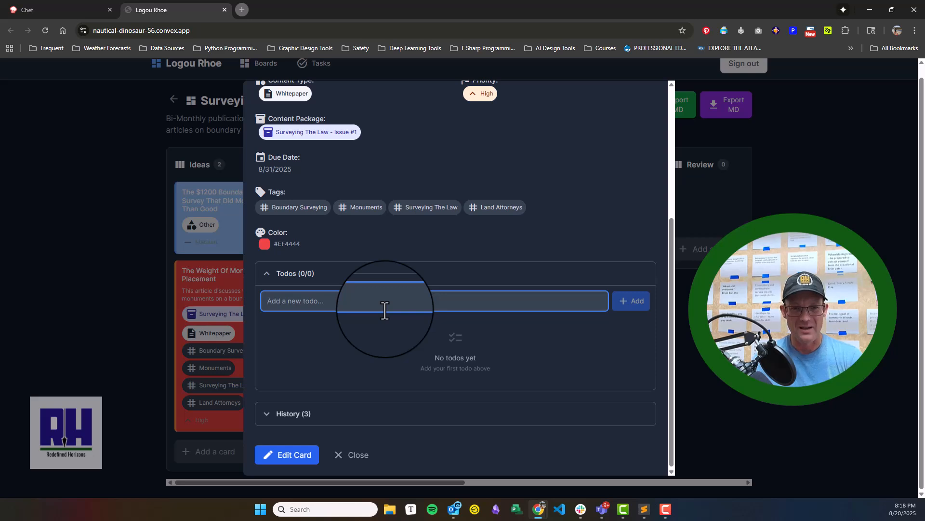
type("C")
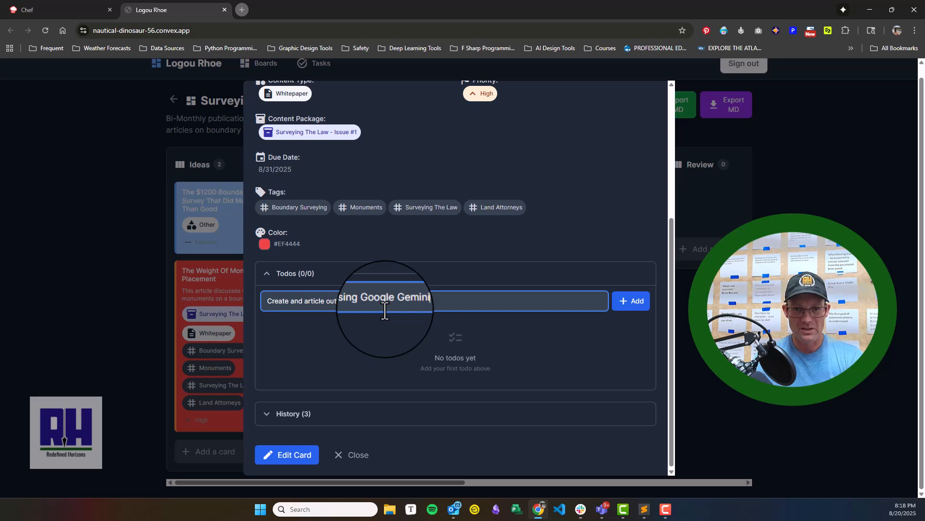
left_click(635, 304)
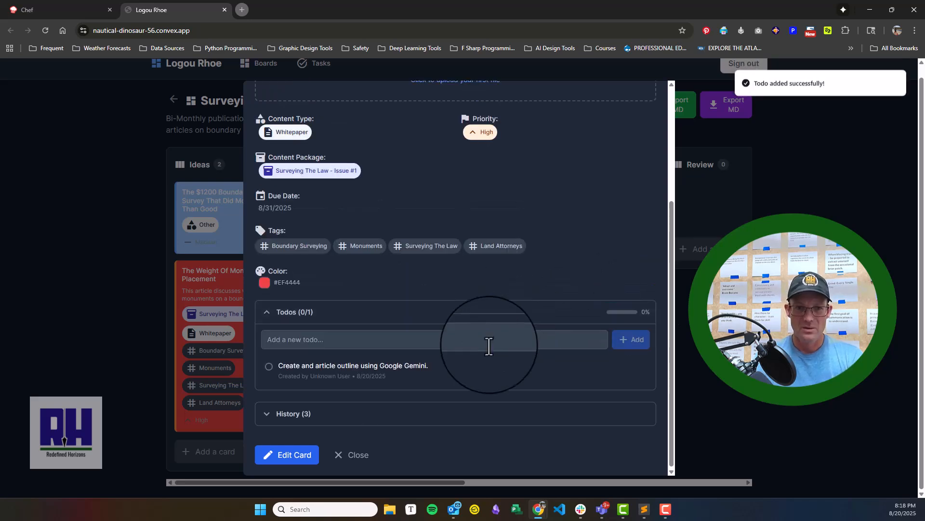
- Add a second todo to the card reading "Write a rough draft of the article in Grammarly."
left_click(399, 343)
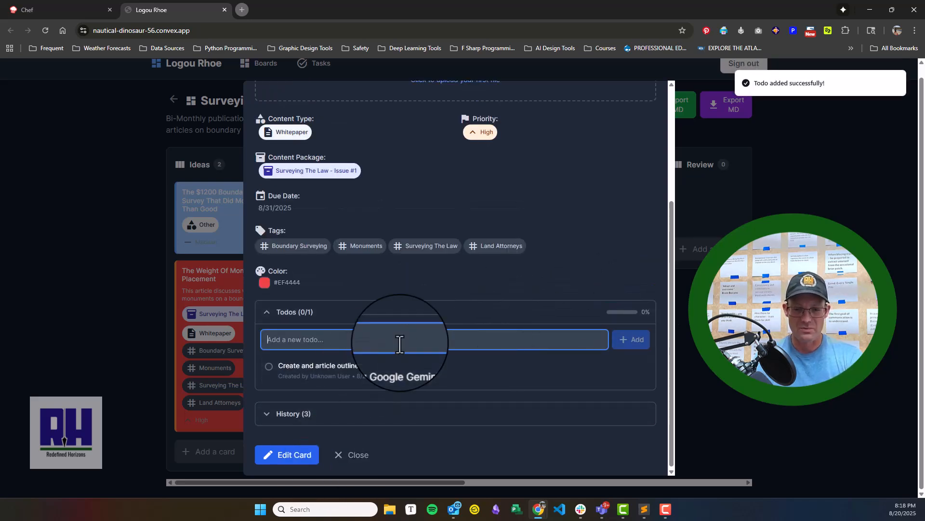
type("Wire")
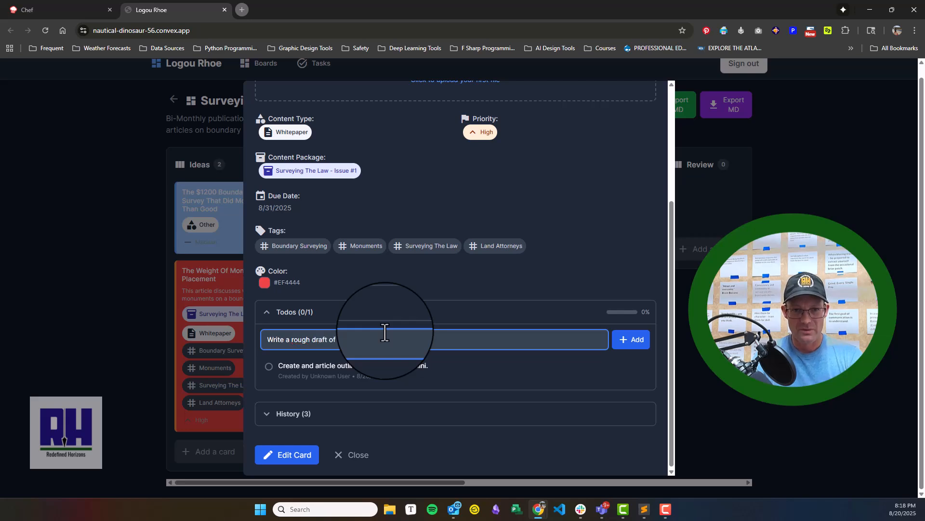
type("in Grammarly.")
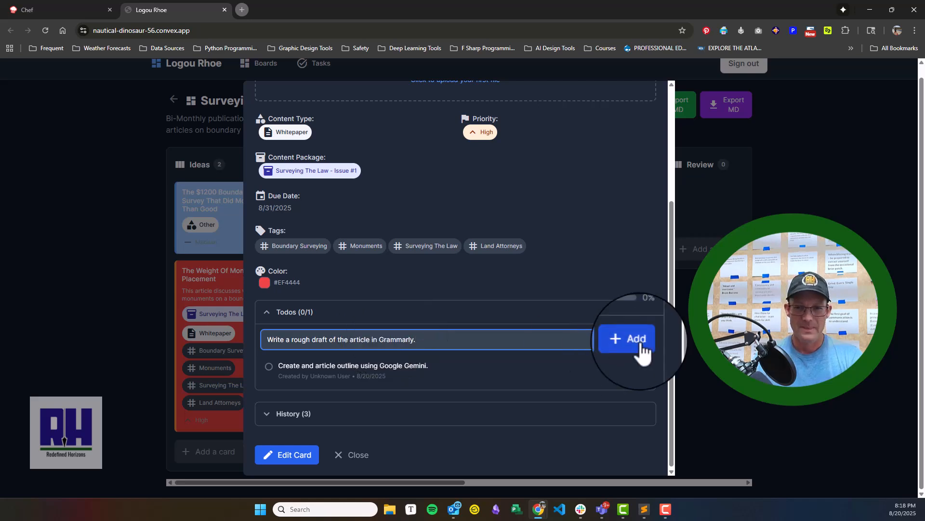
left_click(637, 344)
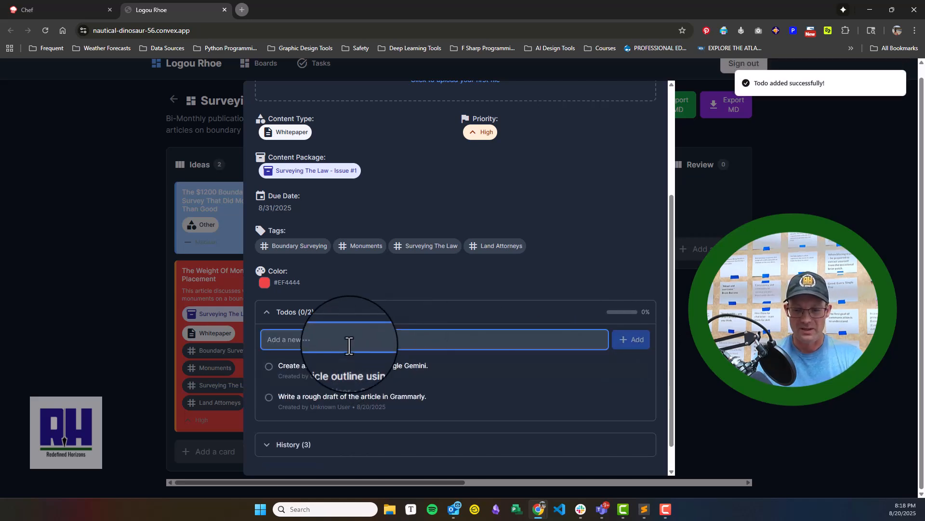
- Add a third todo to the card reading "Edit and proofread the article using Claude."
type("Edit and")
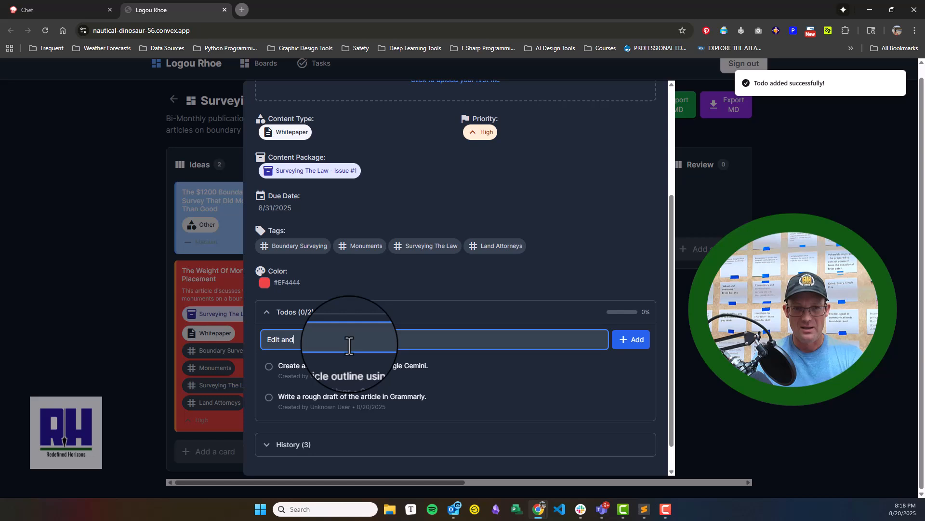
type(" proofread the article using")
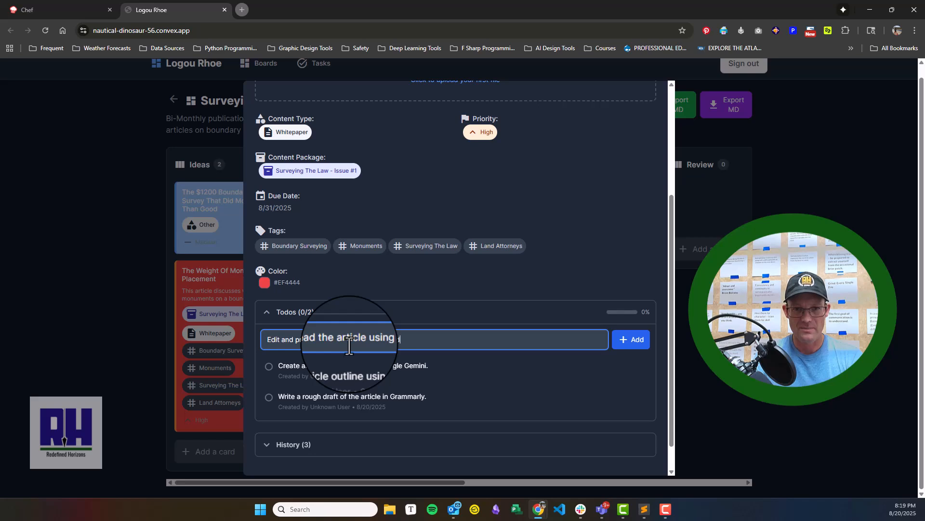
left_click(635, 341)
- Expand the card's history and add the comment "Created the initial task lists to go from concept to rough draft."
scroll(441, 263, "down", 1)
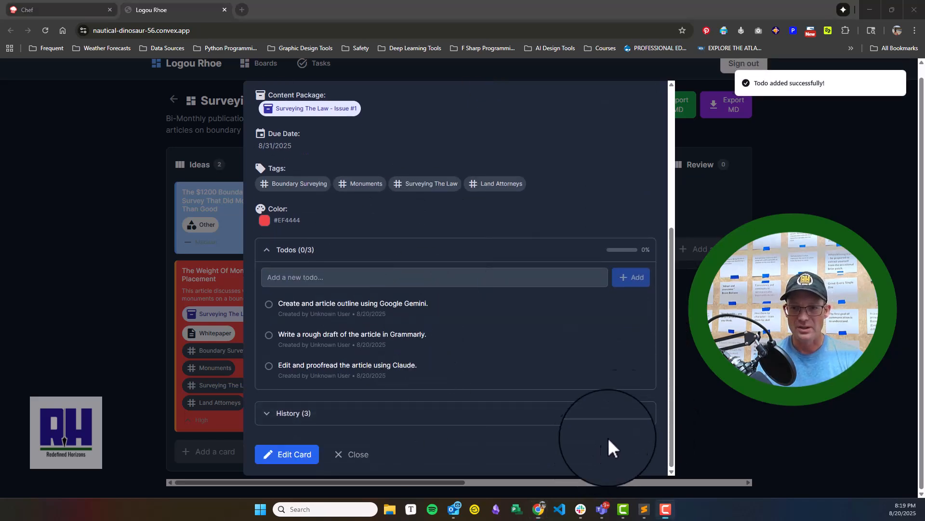
left_click(277, 413)
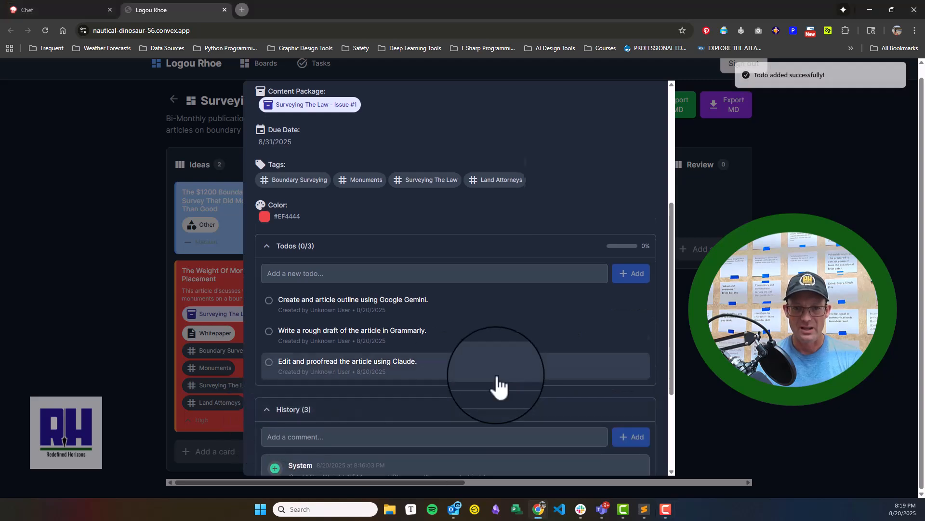
scroll(463, 337, "down", 3)
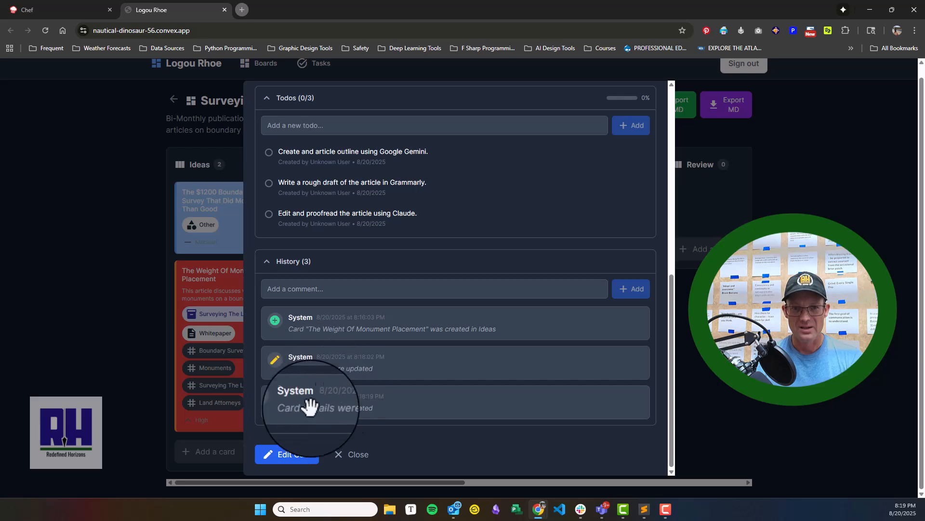
left_click(291, 291)
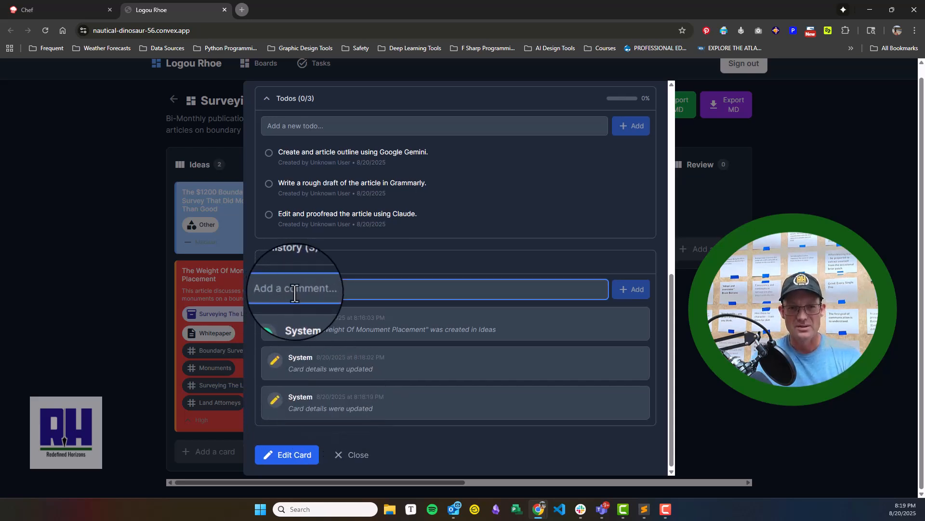
type("Cre")
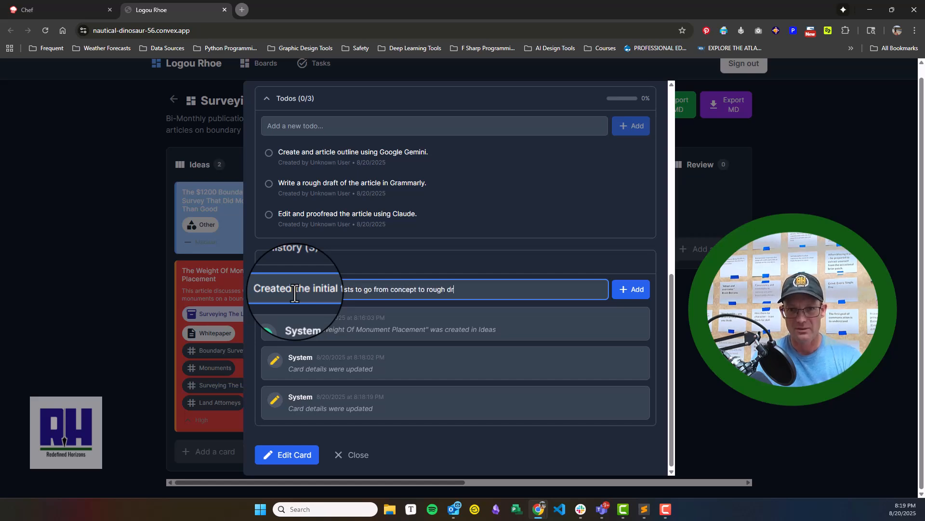
left_click(636, 292)
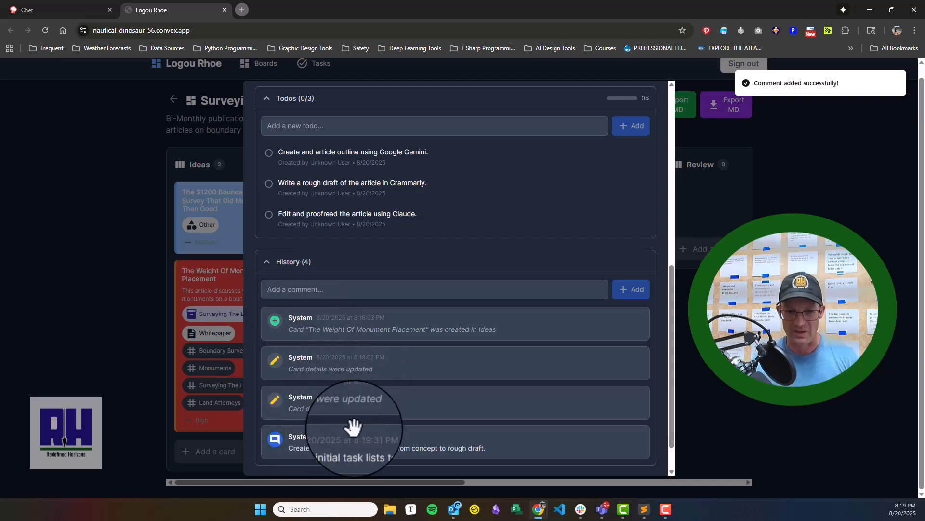
- Close the card details and move "The Weight Of Monument Placement" card from Ideas to the Planning column
scroll(445, 244, "up", 5)
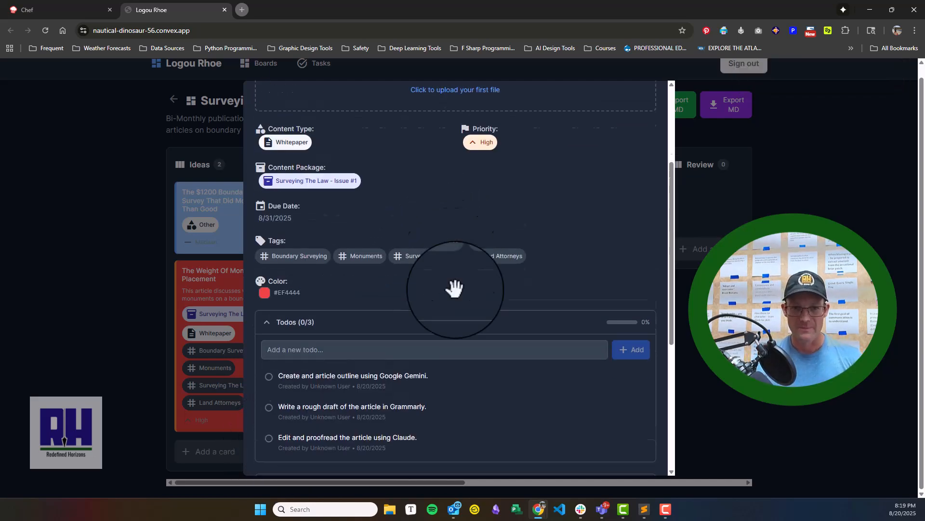
scroll(305, 406, "down", 6)
scroll(396, 430, "up", 10)
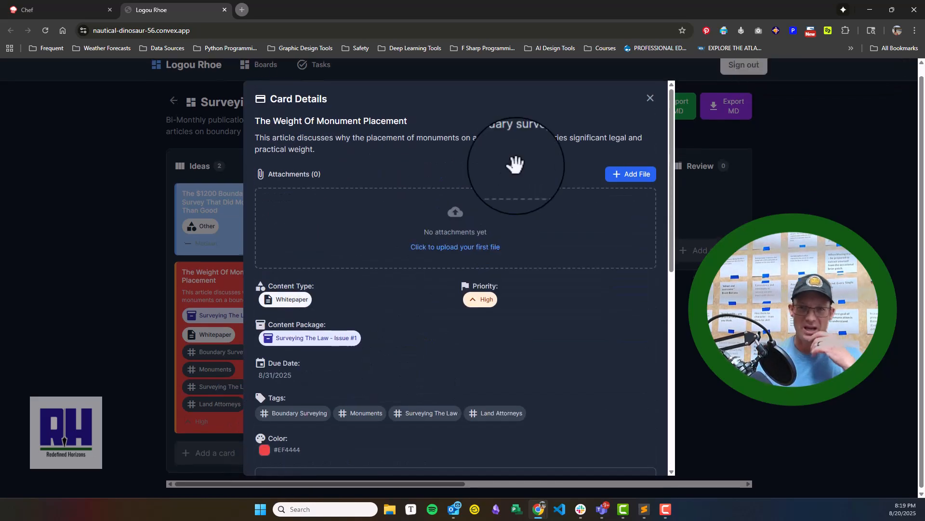
left_click(650, 95)
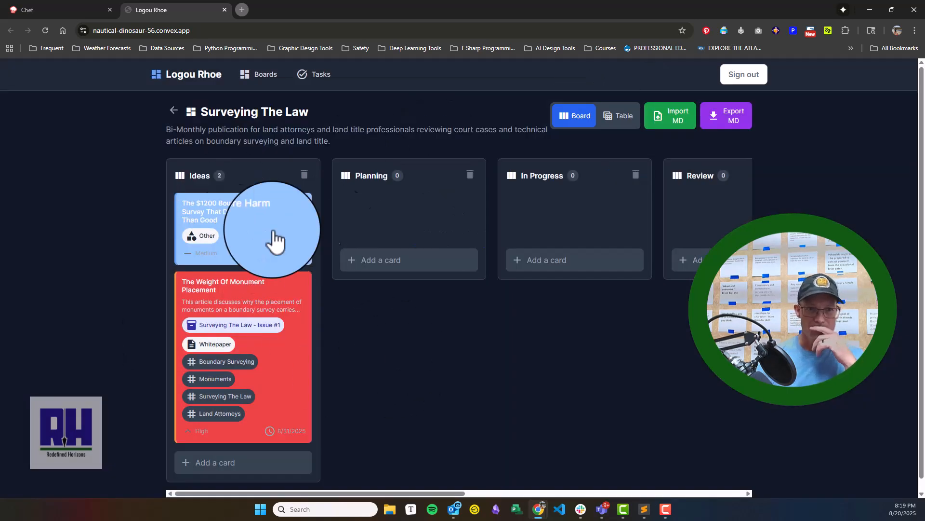
left_click_drag(226, 304, 434, 193)
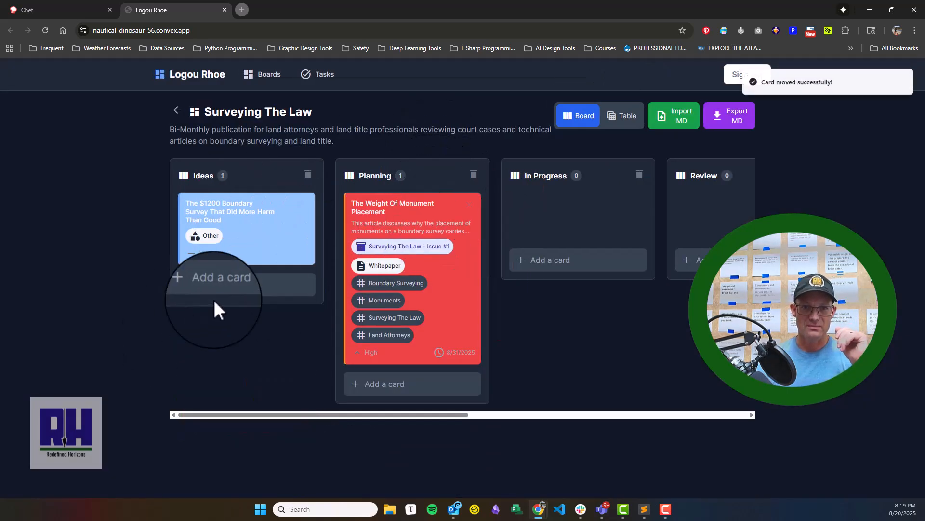
- Reopen the moved card, examine its history entries for the column move, and close the details
left_click(446, 324)
scroll(395, 328, "down", 5)
left_click(344, 433)
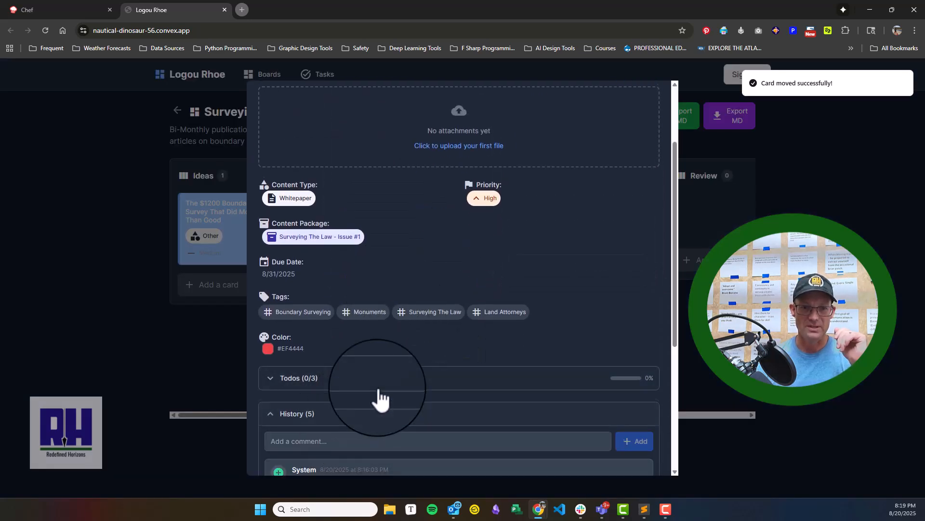
scroll(309, 366, "down", 5)
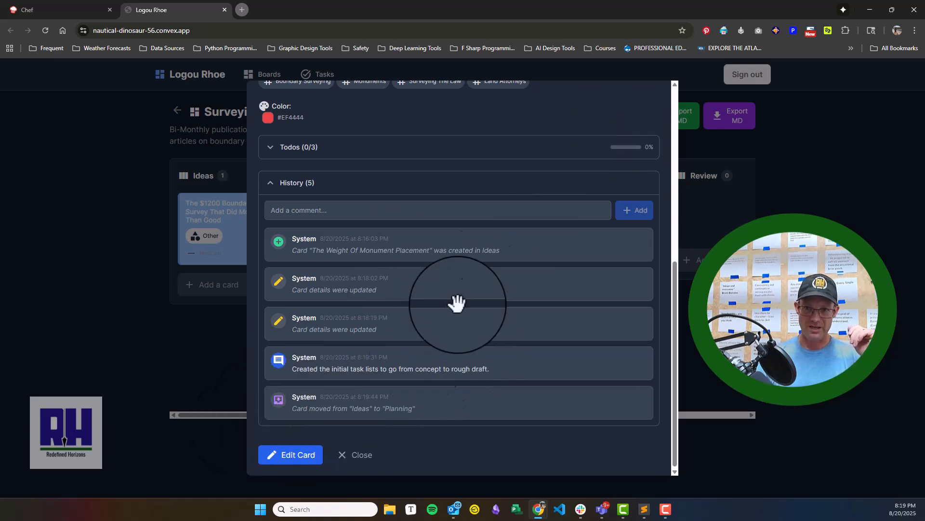
scroll(533, 192, "up", 4)
scroll(657, 196, "down", 3)
scroll(616, 203, "up", 6)
left_click(654, 98)
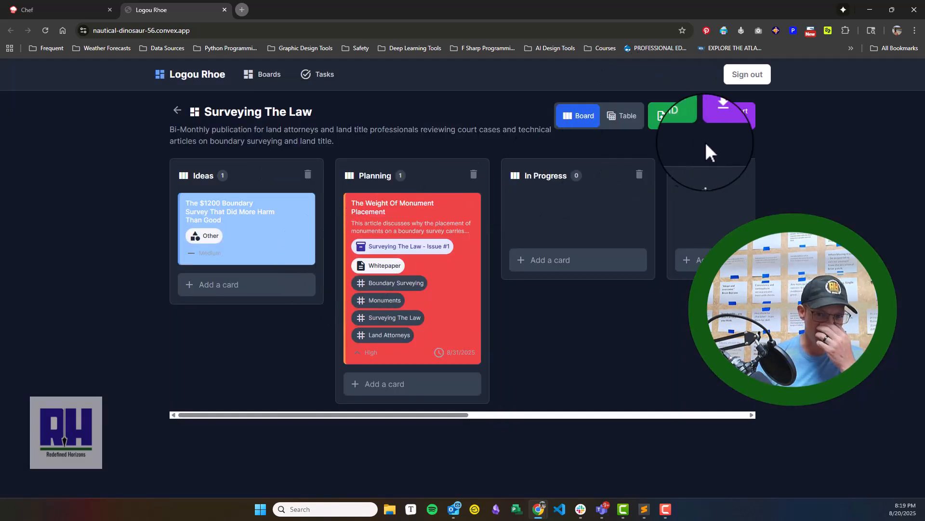
- Switch the Surveying The Law board to the table view of its cards
left_click(632, 126)
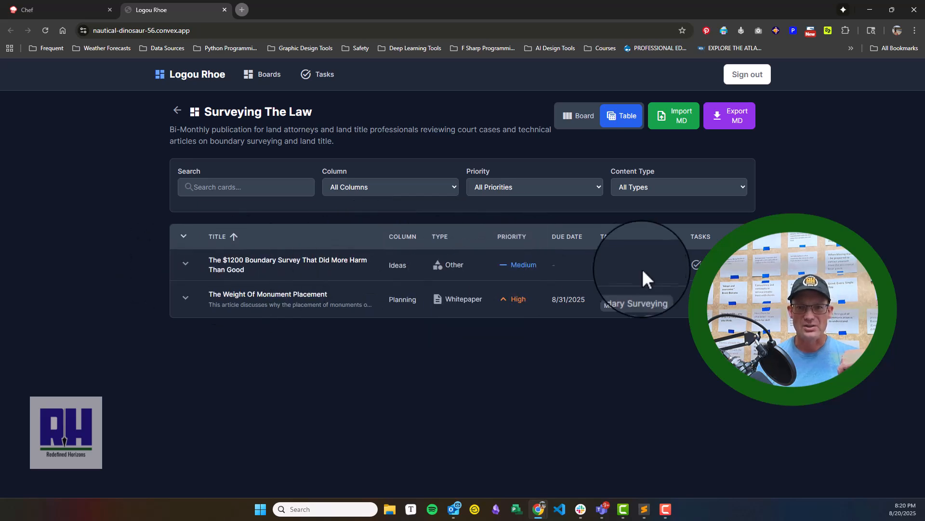
- Expand the table row of "The Weight Of Monument Placement" to view its tasks and attachments, and collapse it again
left_click(185, 301)
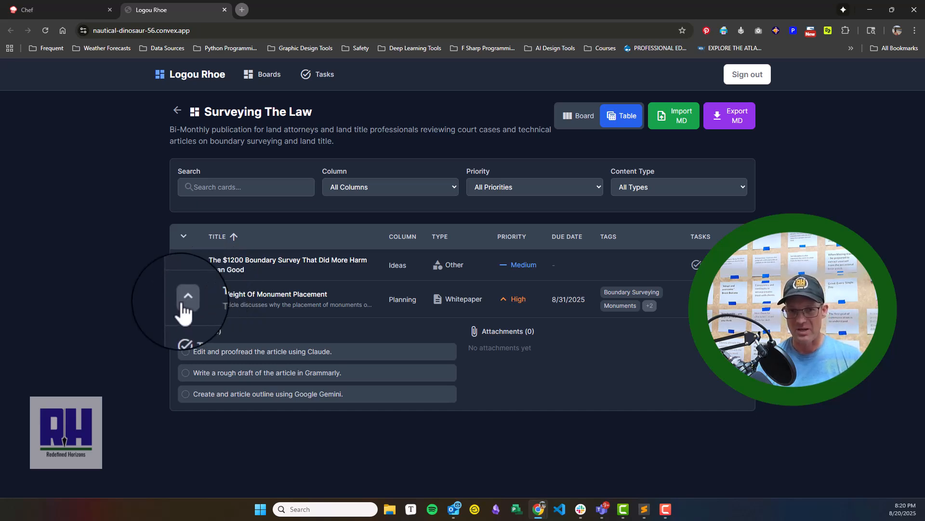
left_click(184, 301)
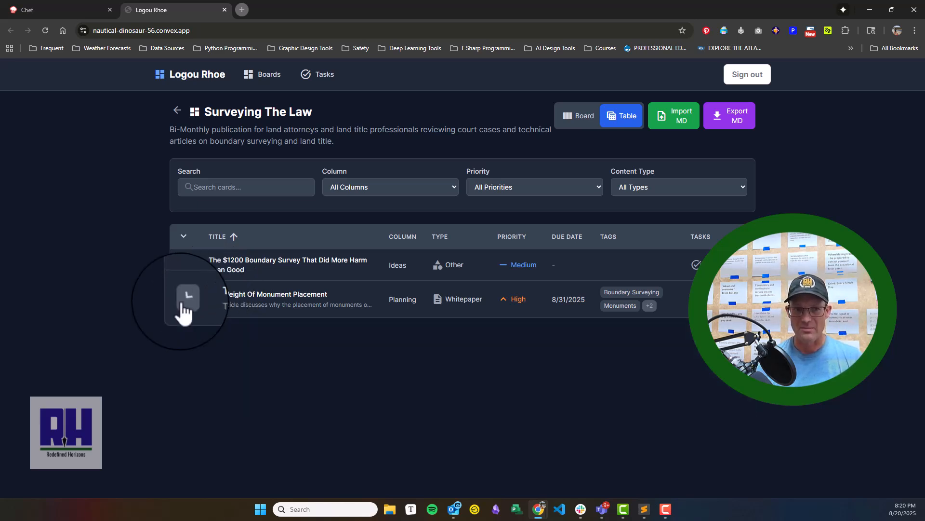
- Filter the table to High priority cards and sort it by due date in descending order
left_click(537, 191)
left_click(504, 239)
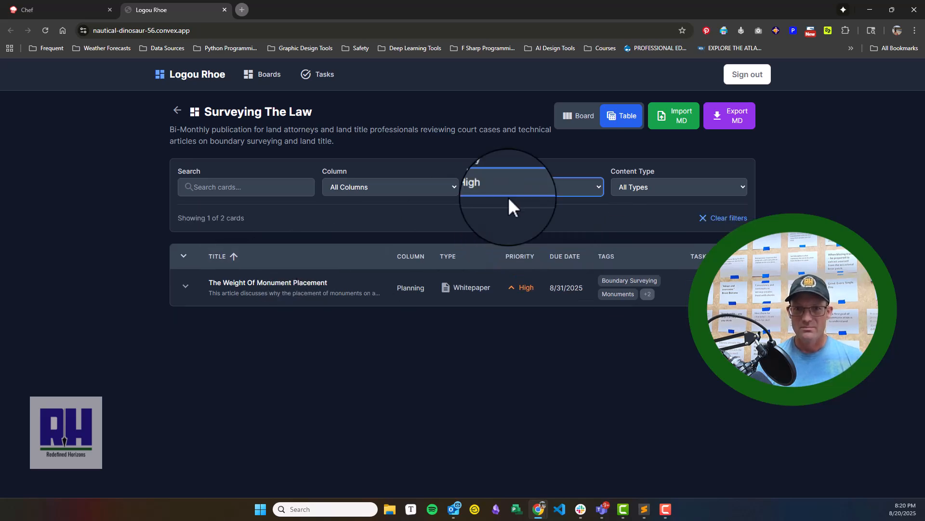
left_click(565, 260)
left_click(565, 261)
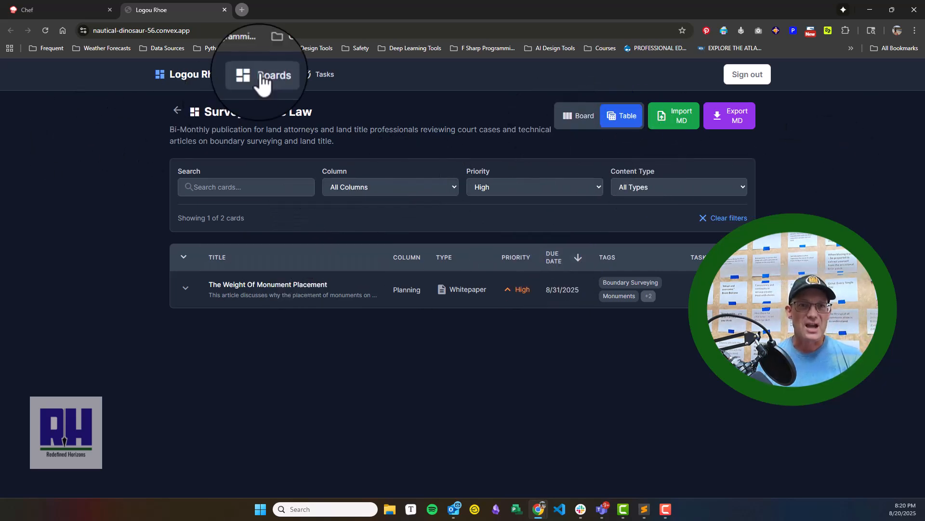
- Open the Task Manager and look through the task list gathered from all boards
left_click(328, 86)
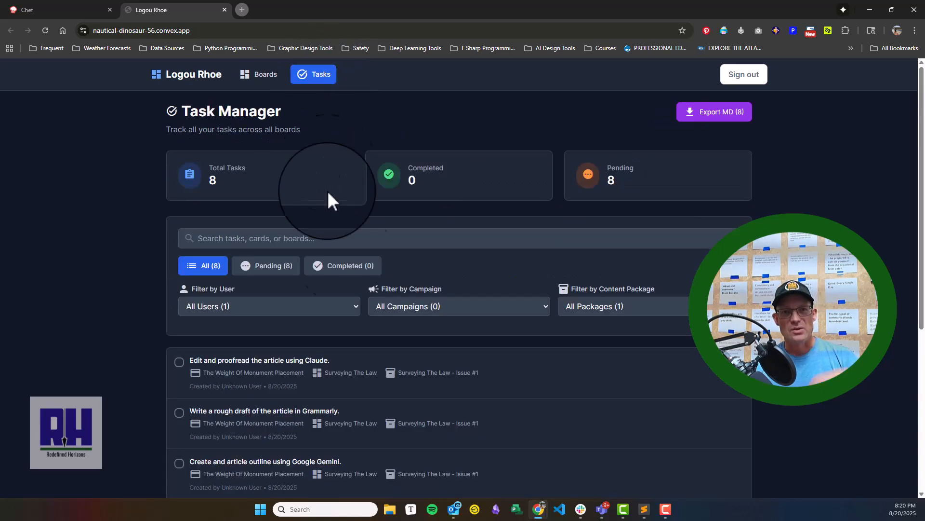
scroll(411, 211, "down", 3)
scroll(439, 345, "down", 1)
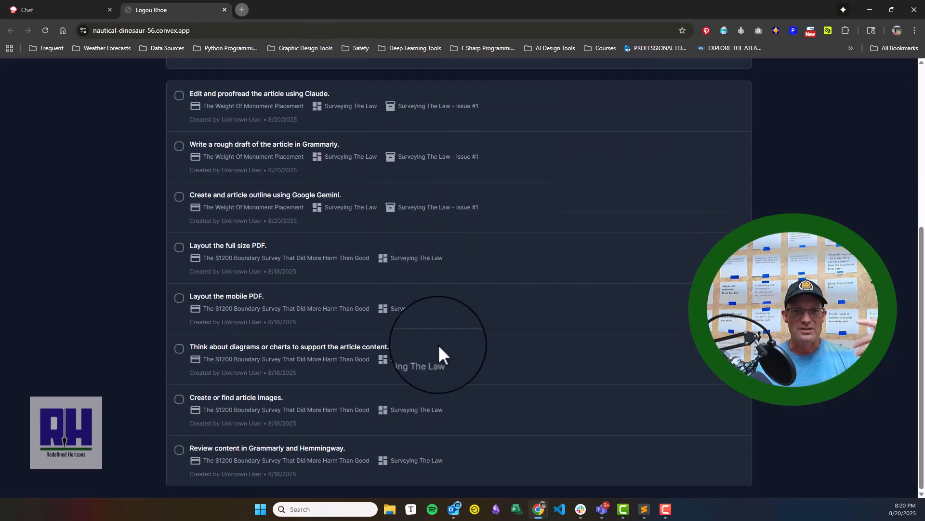
scroll(438, 323, "up", 4)
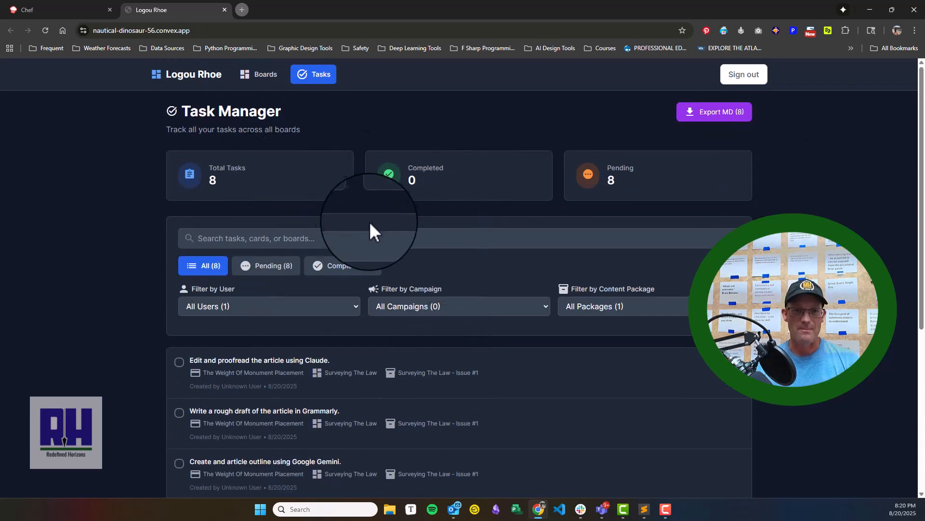
- Check the user and campaign filters, keeping all of both, and filter the tasks by the content package "Surveying The Law - Issue #1"
scroll(313, 230, "down", 2)
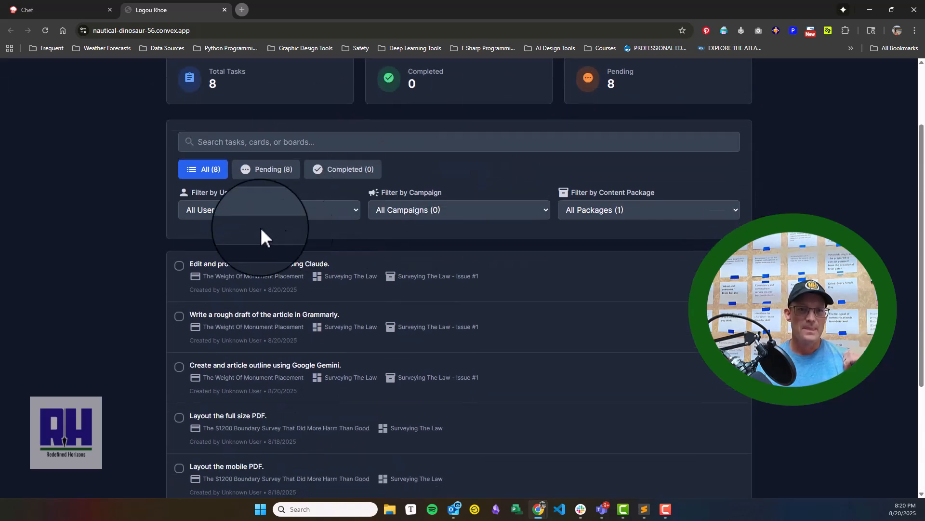
left_click(340, 215)
left_click(294, 224)
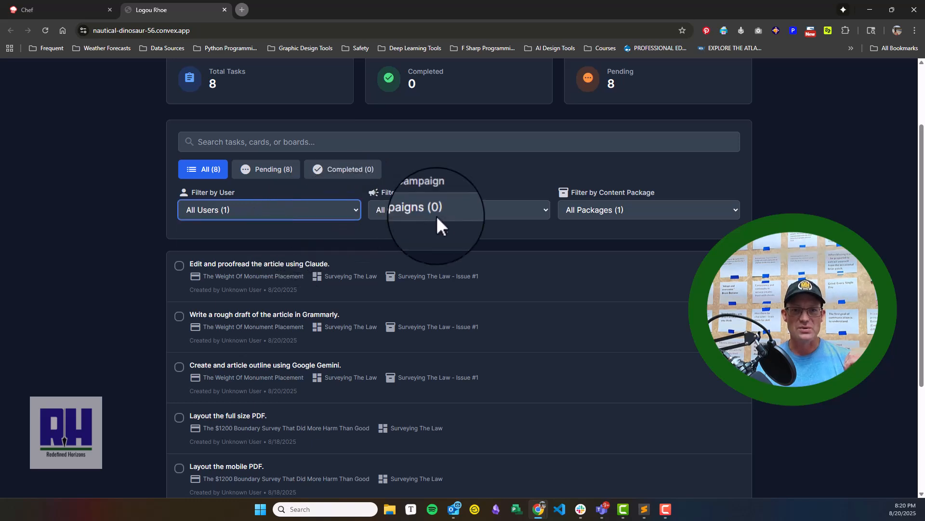
left_click(439, 213)
left_click(600, 208)
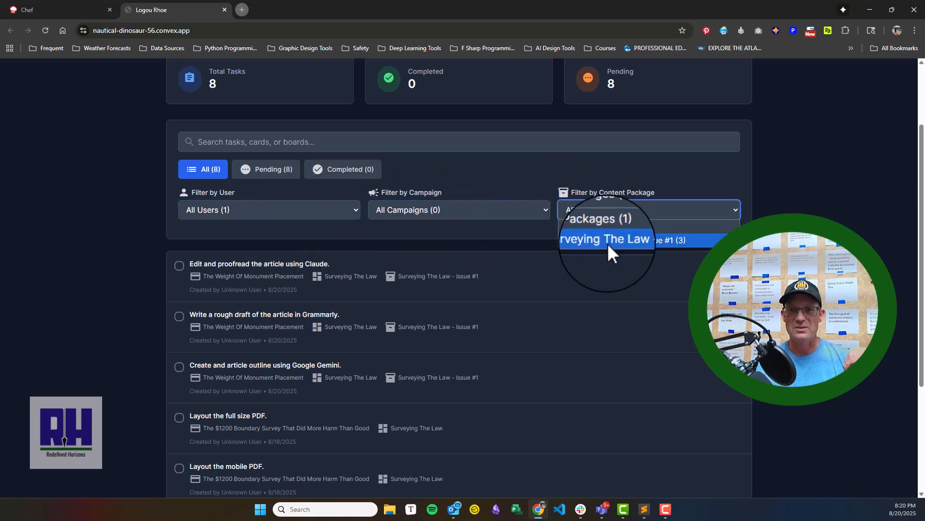
left_click(608, 242)
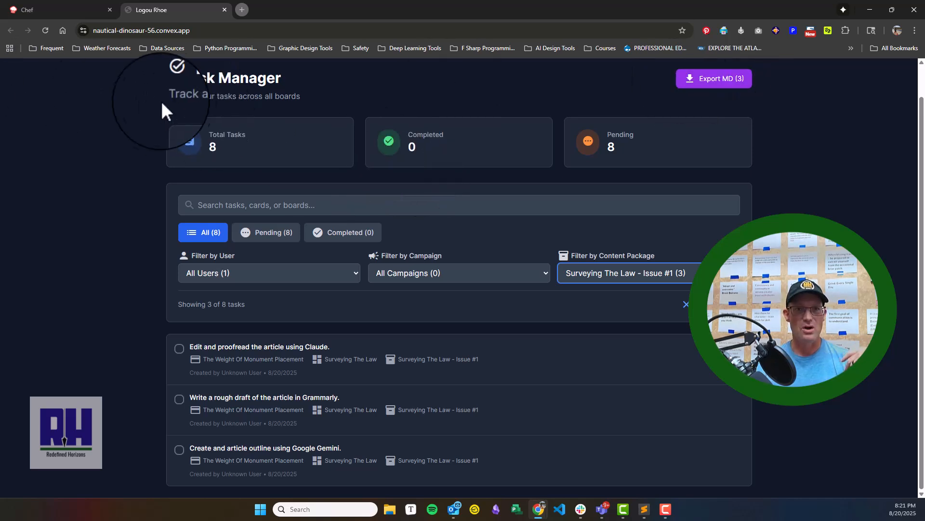
- Open the Surveying The Law board from the boards list and look across its workflow columns
scroll(259, 210, "up", 2)
left_click(263, 75)
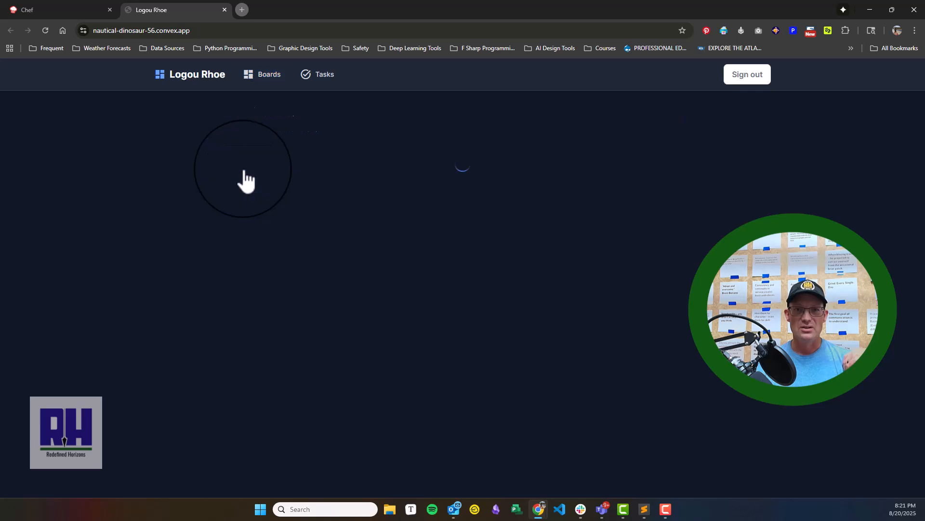
left_click(243, 171)
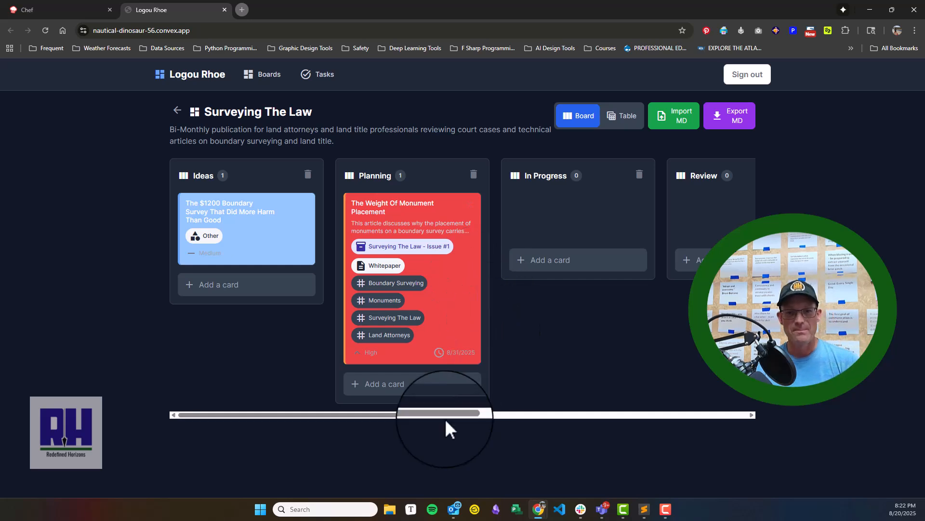
mouse_move(442, 415)
left_mouse_down()
mouse_move(624, 407)
mouse_move(455, 415)
left_mouse_up()
left_click_drag(358, 385, 531, 346)
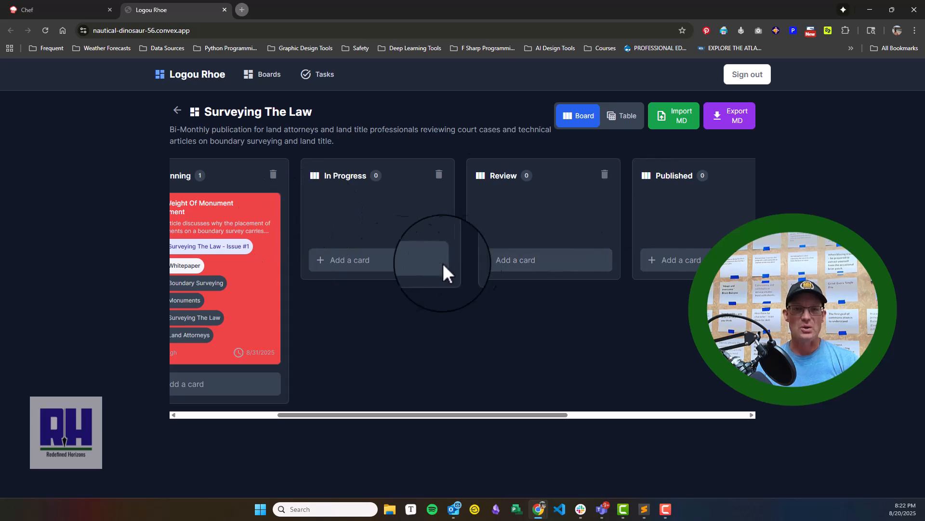
left_click_drag(355, 413, 254, 415)
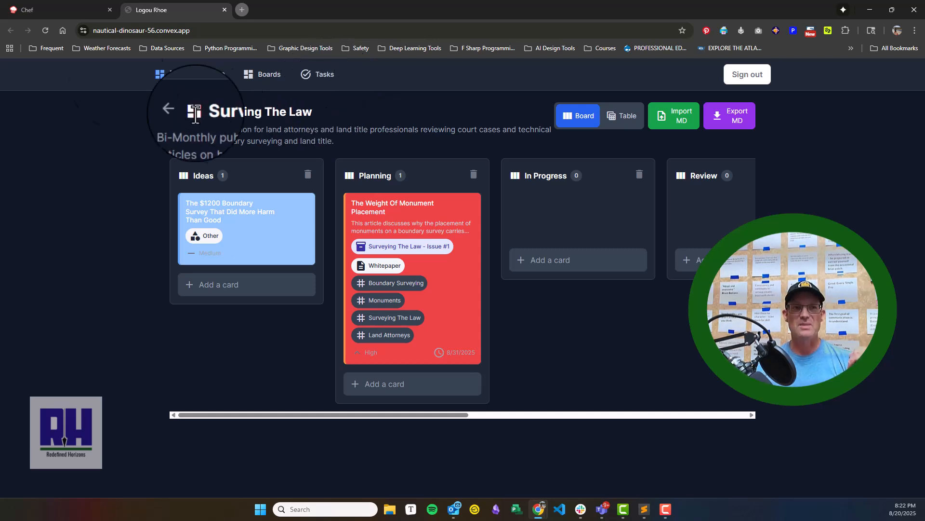
- Switch to the Chef project chat to view the app's build description, and return to the Surveying The Law board
left_click(44, 11)
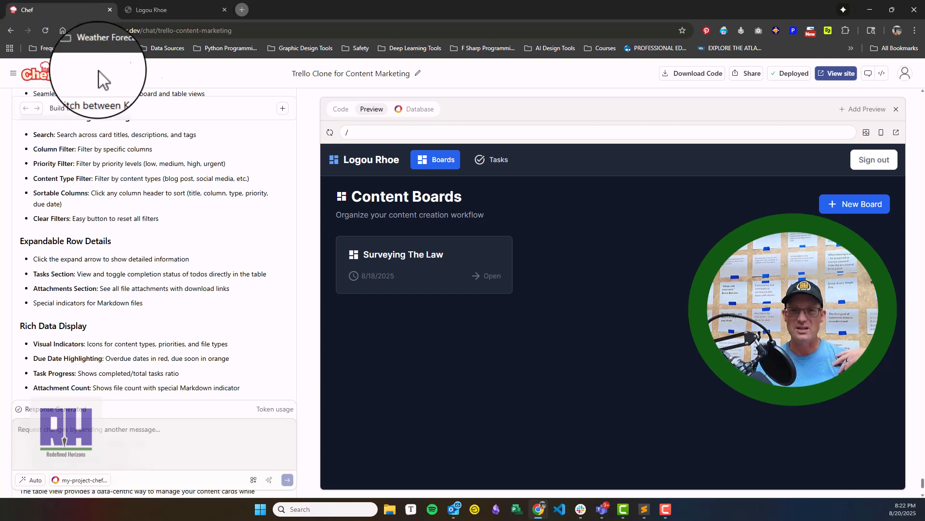
left_click(184, 11)
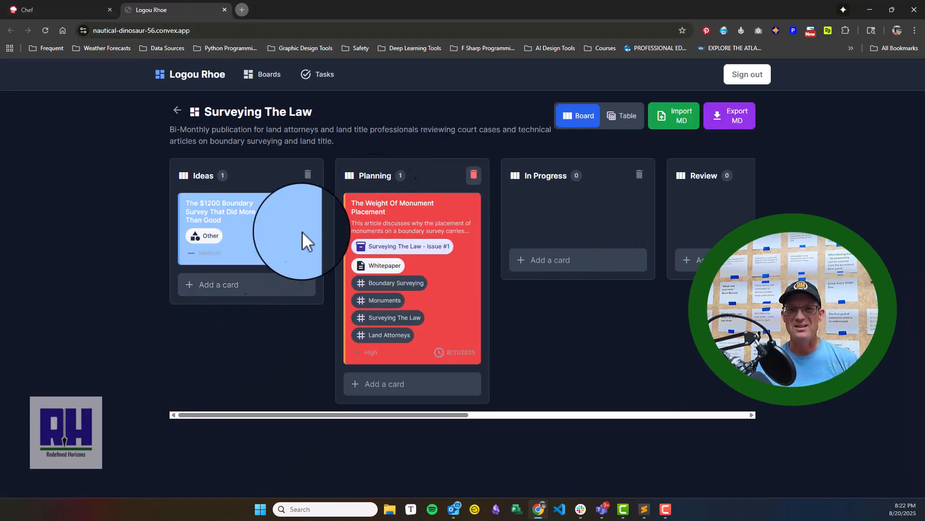
left_click_drag(459, 413, 335, 367)
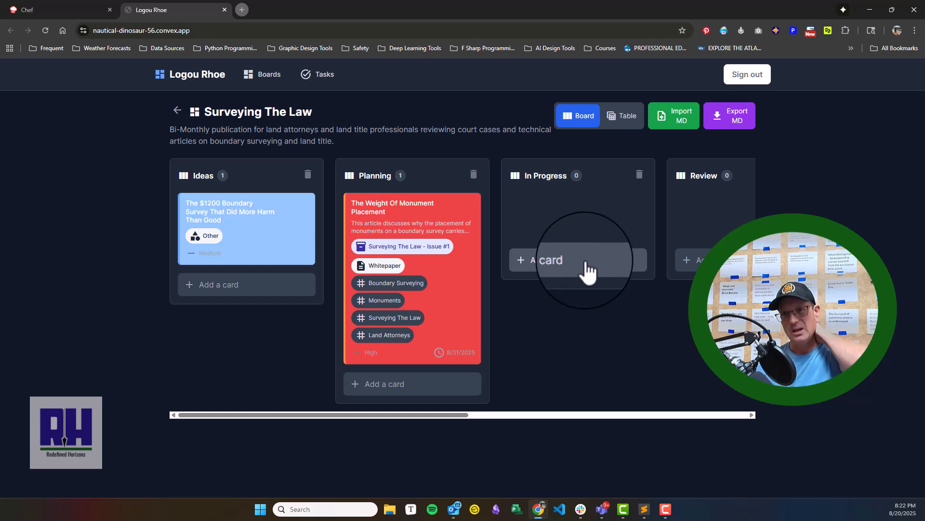